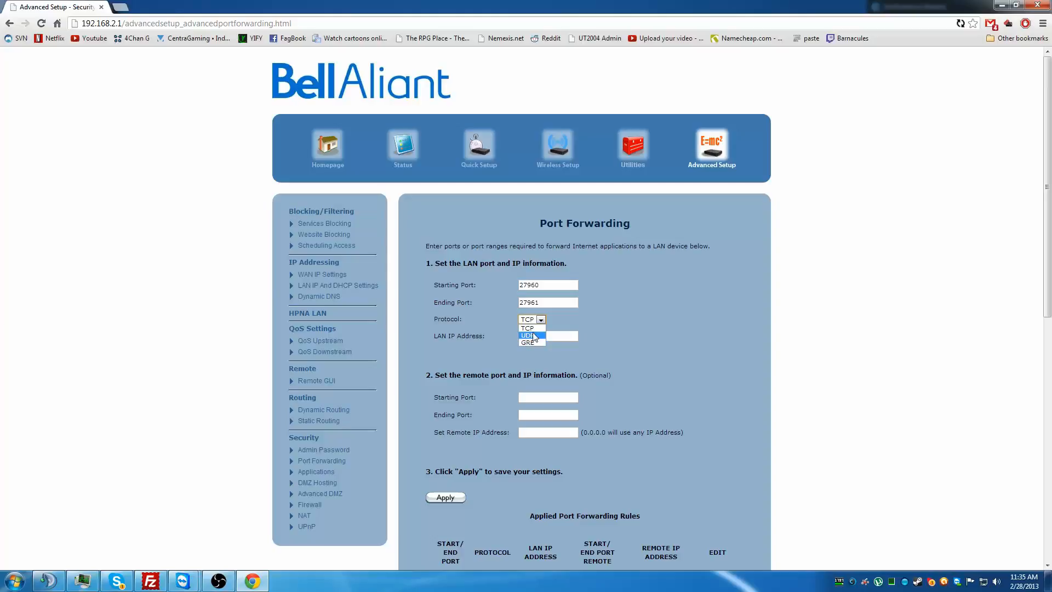
Step: Set the port forwarding rule's protocol to UDP and its LAN IP address to 192.168.2.10
left_click(534, 336)
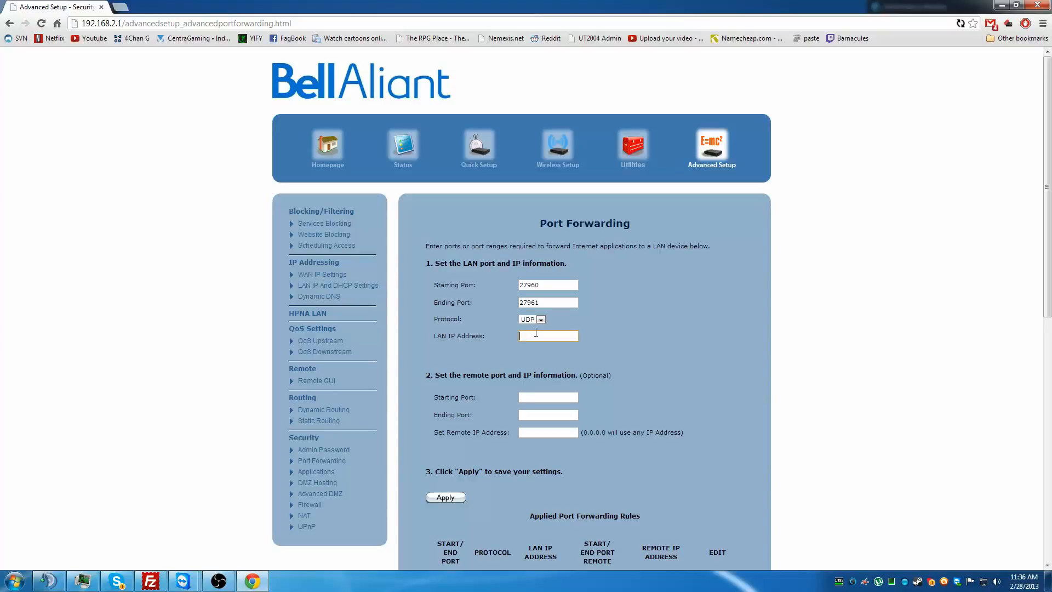
type("192.168.2.10")
Step: Open the Network and Sharing Center and view the status of the Local Area Connection
right_click(984, 583)
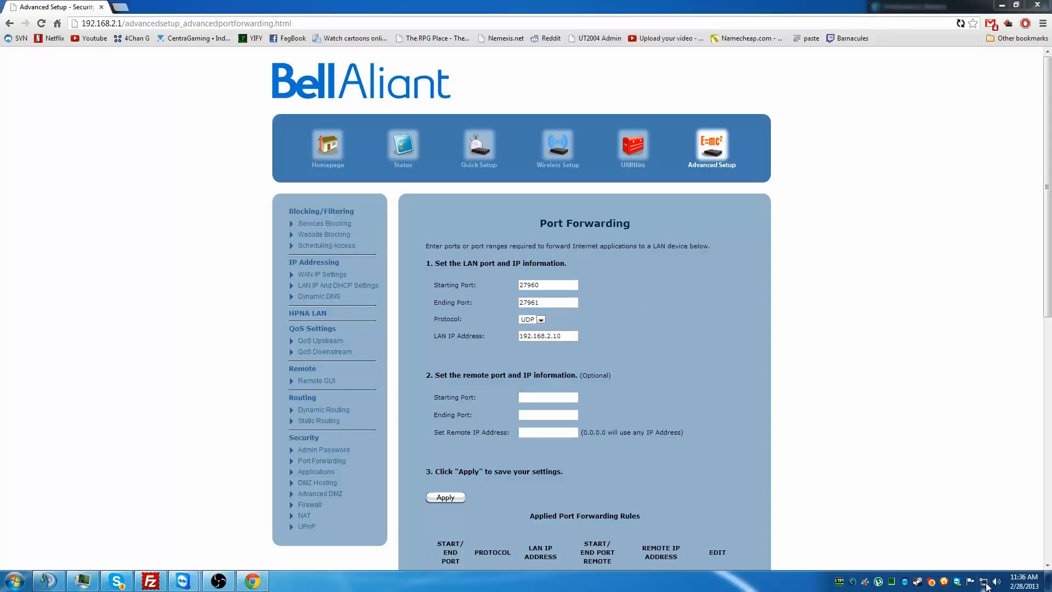
left_click(986, 574)
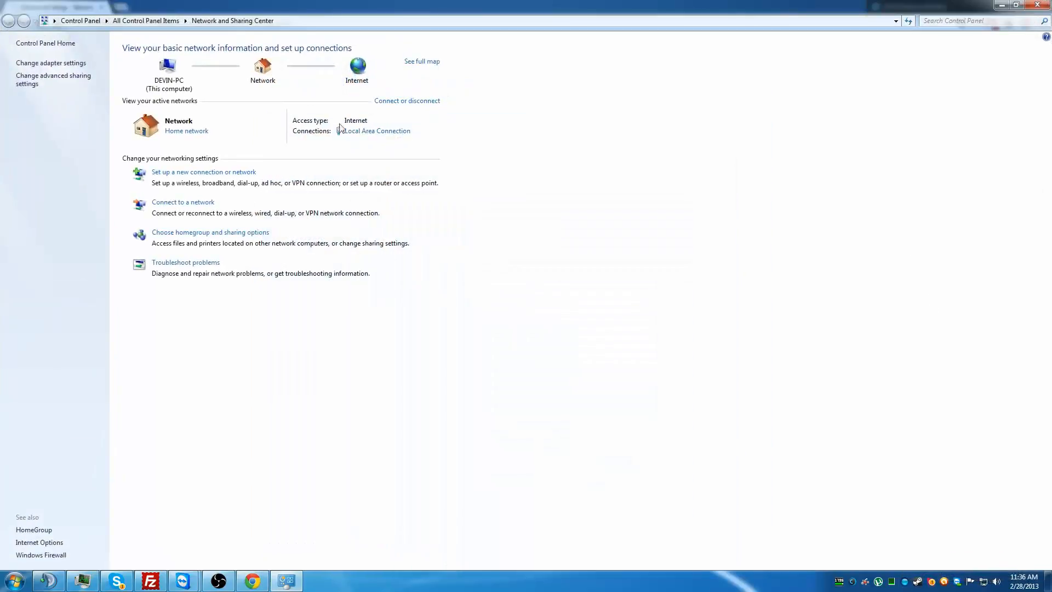
left_click(378, 133)
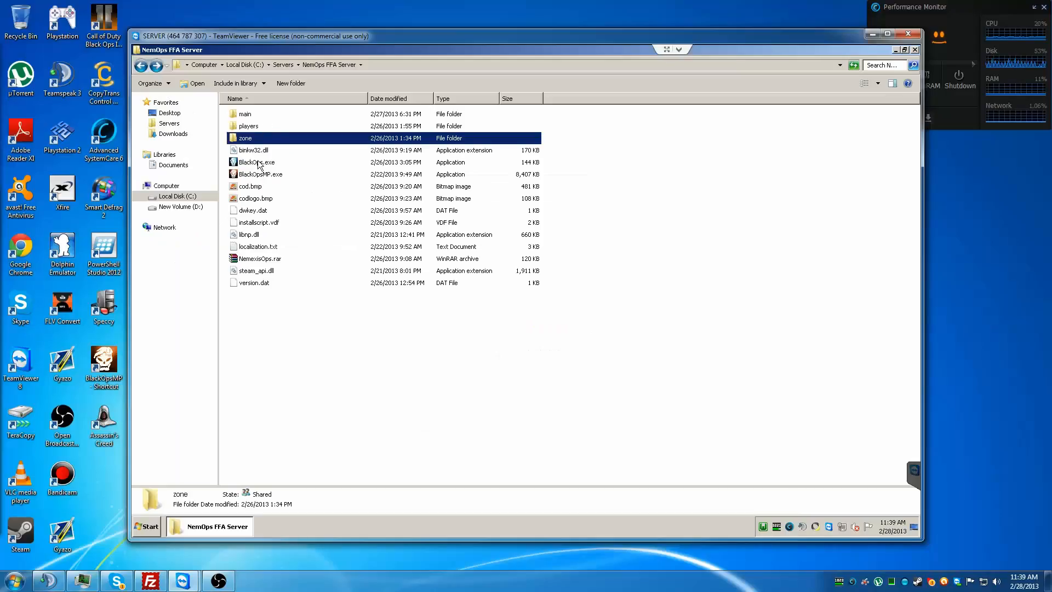
Step: Look over the files in the NemOps FFA Server folder, including the executables, DLLs, bitmaps and installscript.vdf
left_click(259, 163)
left_click(264, 151)
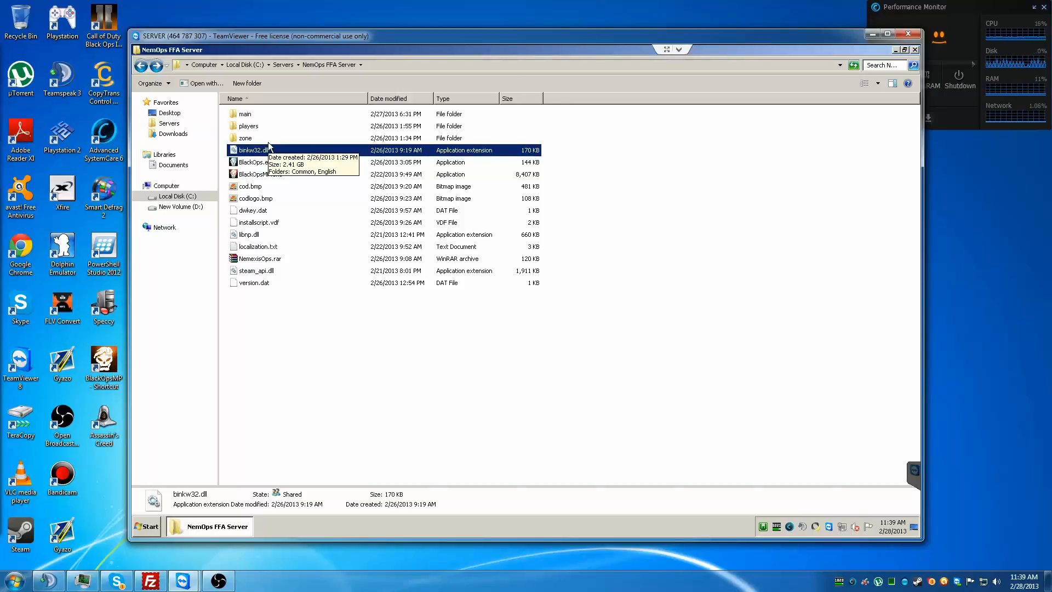
left_click(277, 157)
left_click(266, 185)
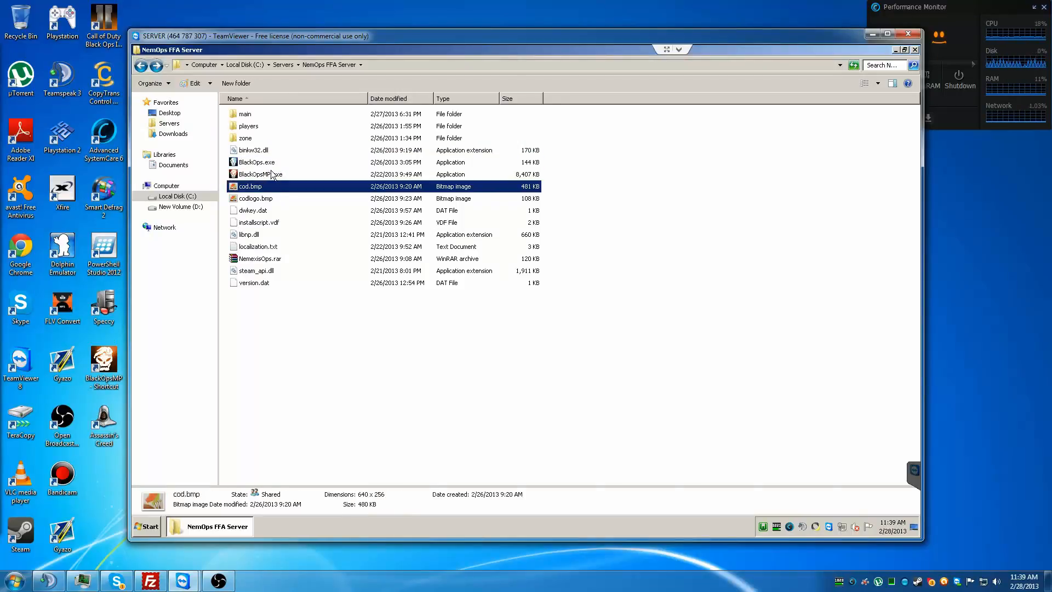
left_click(268, 199)
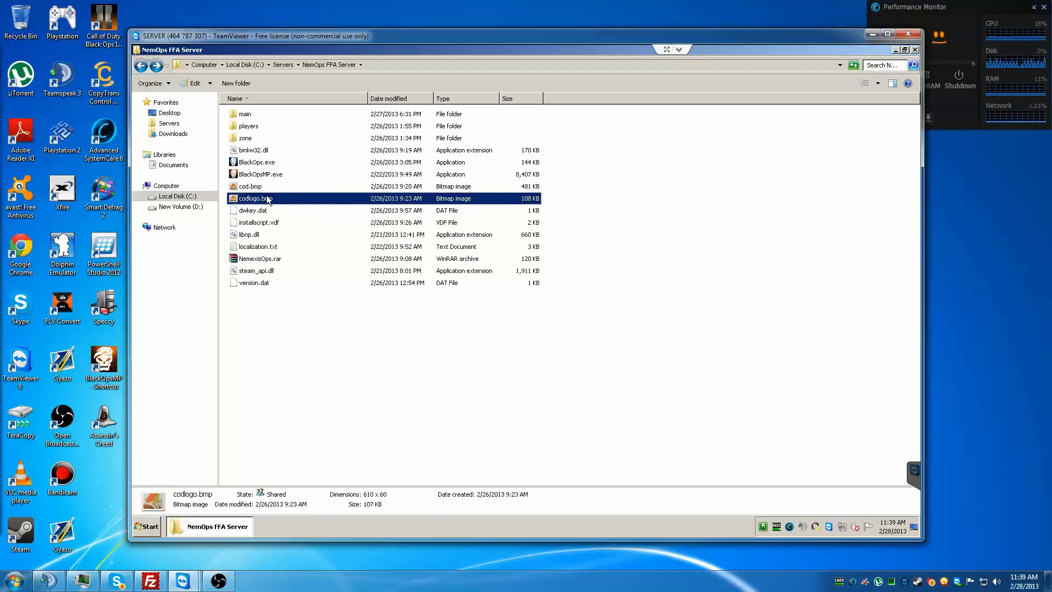
left_click(260, 248)
right_click(255, 257)
left_click(260, 224)
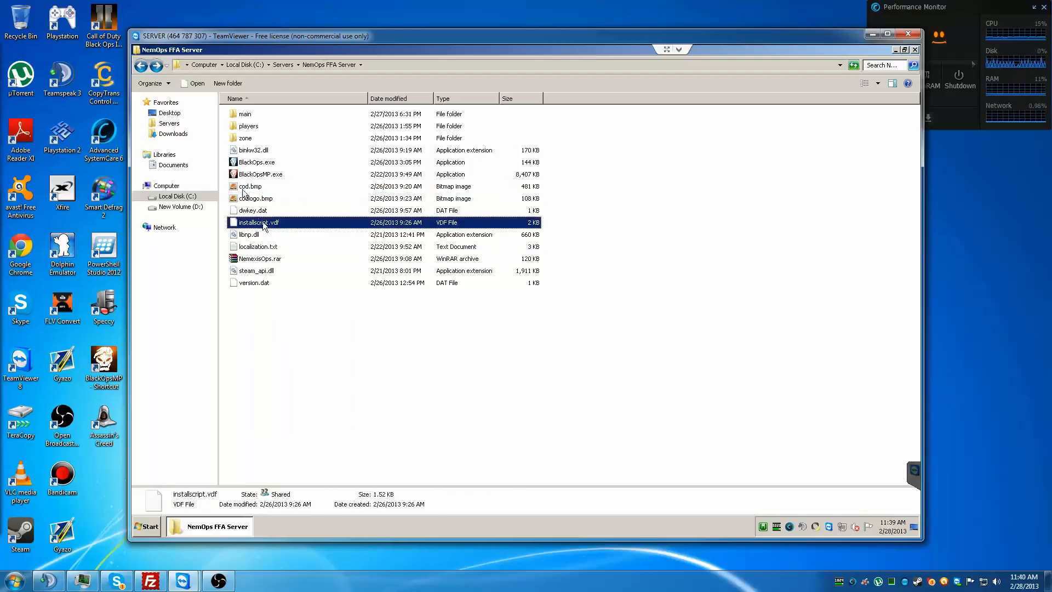
Step: View the Send to destinations for BlackOpsMP.exe, dismiss them and close the server folder
right_click(237, 176)
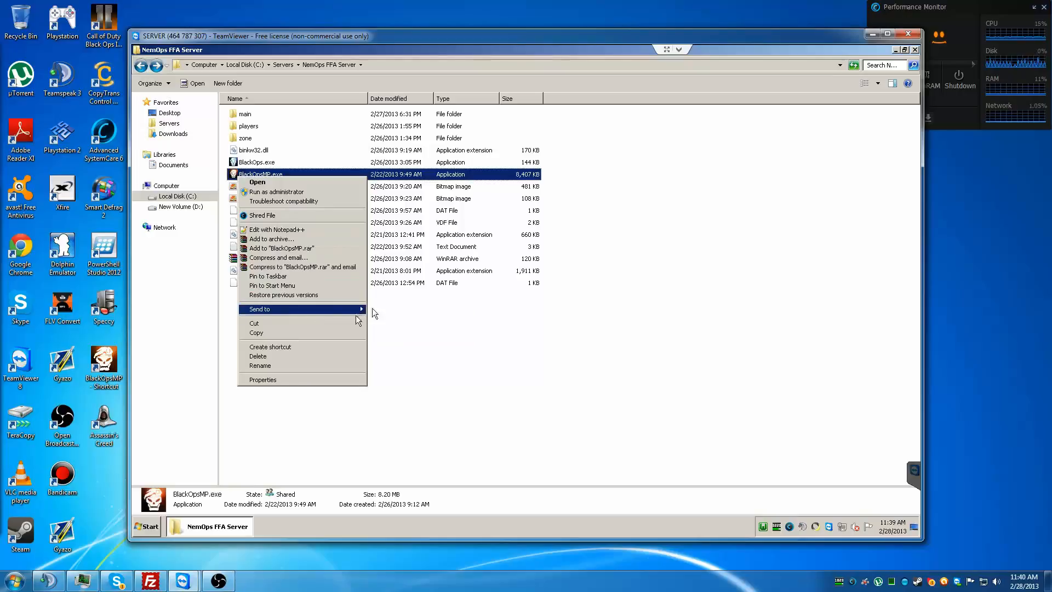
mouse_move(362, 310)
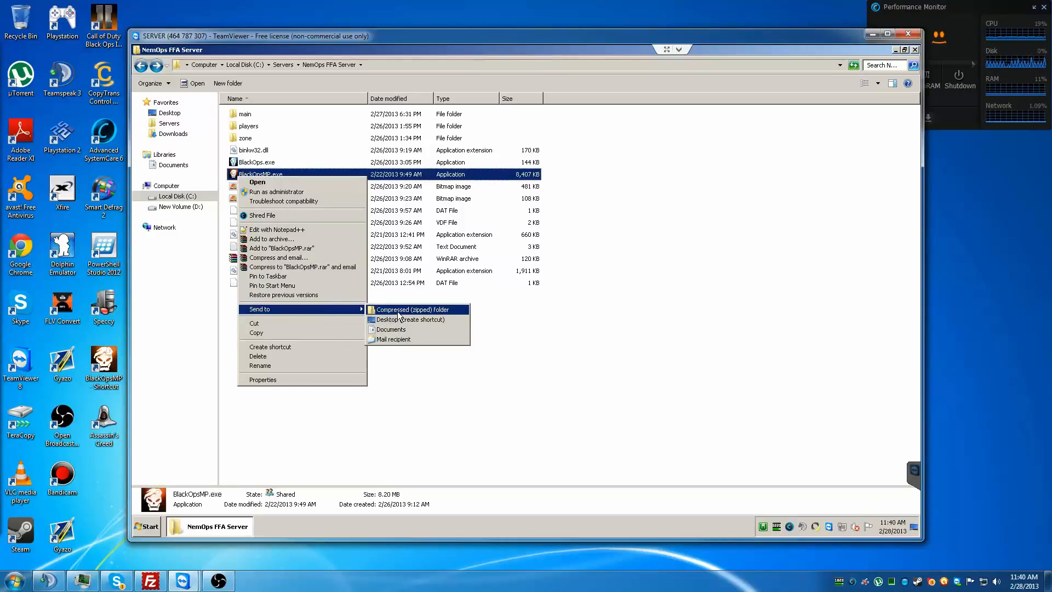
left_click(436, 355)
left_click(915, 51)
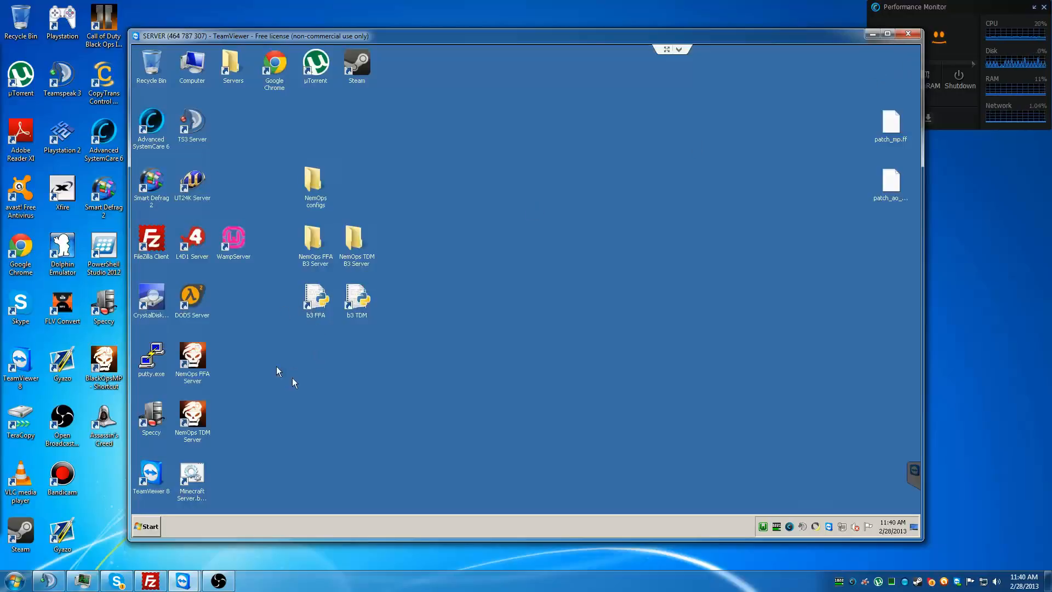
Step: Open the NemOps FFA Server shortcut's properties and examine the launch parameters in its target back to the executable path
right_click(208, 377)
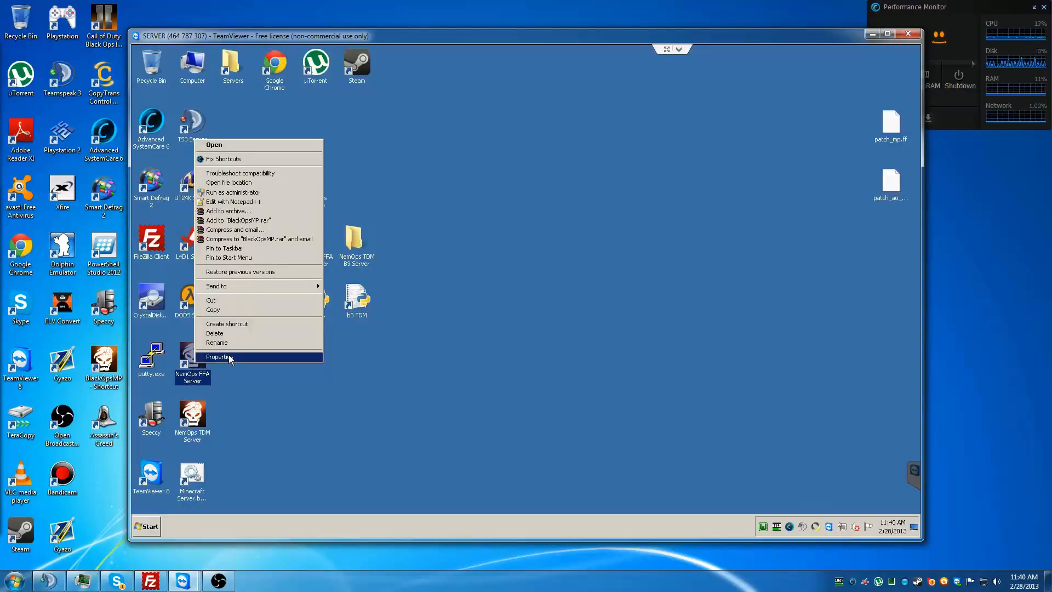
left_click(228, 357)
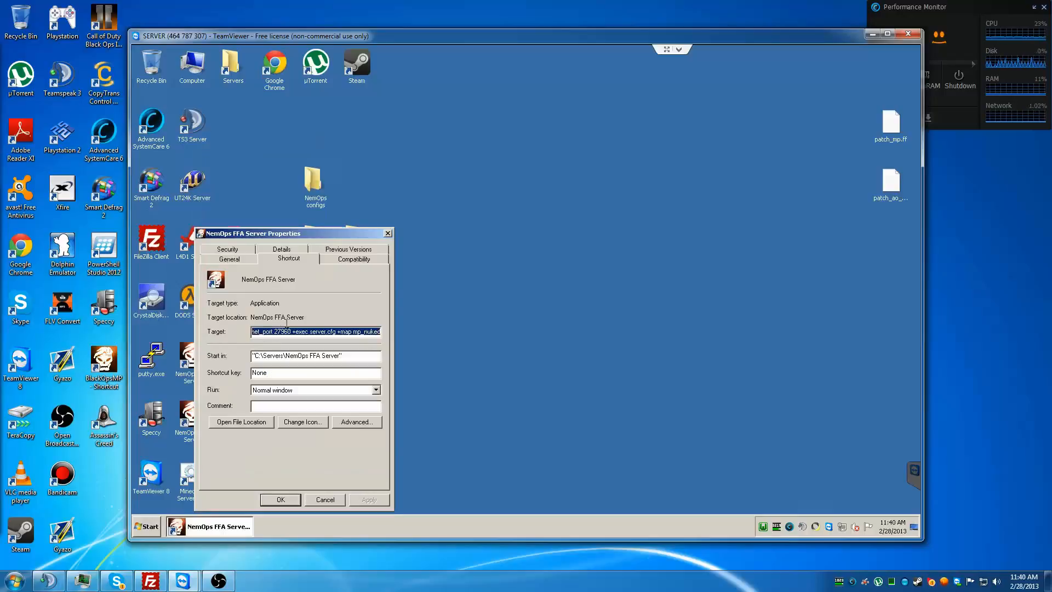
left_click(316, 332)
left_click_drag(300, 332, 251, 332)
left_click(283, 332)
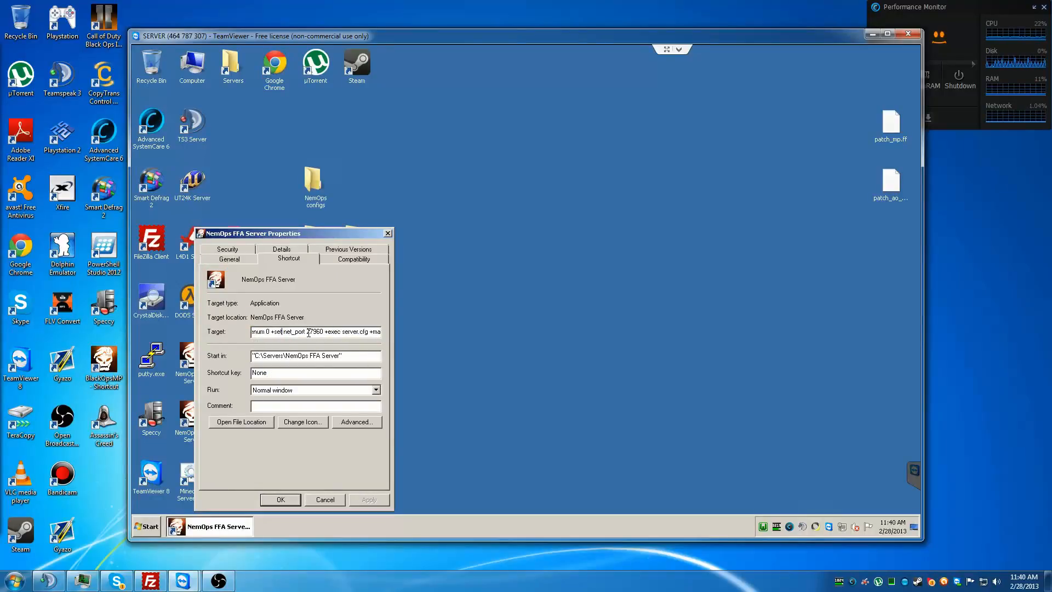
key("Left")
key("Left")
key("Left")
key("Left")
key("Left")
key("Left")
key("Left")
key("Left")
key("Left")
key("Left")
key("Left")
key("Left")
key("Left")
key("Left")
key("Left")
key("Left")
key("Left")
key("Left")
key("Left")
key("Left")
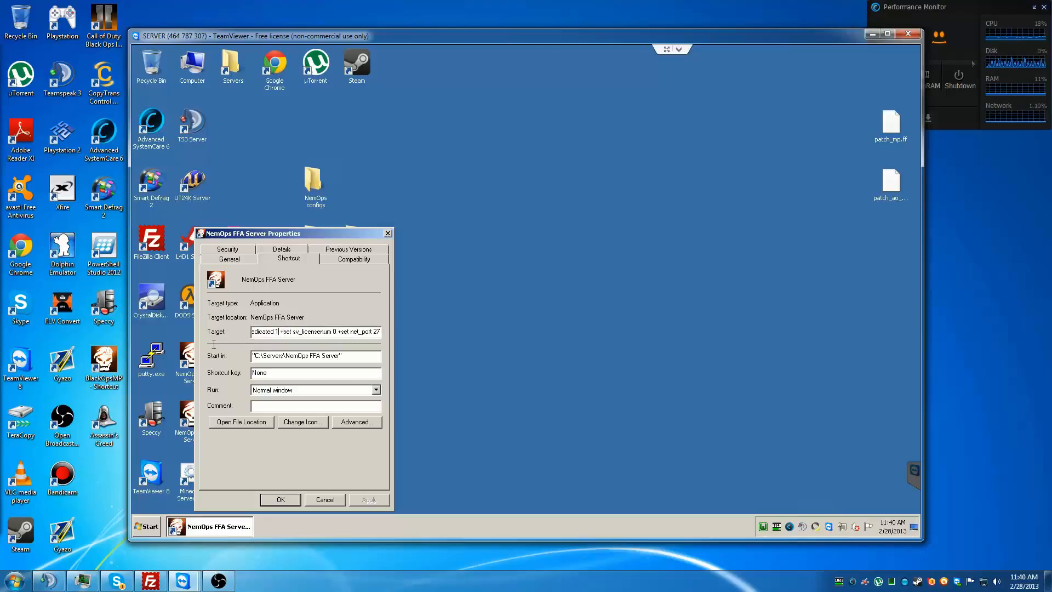
key("Left")
key("Left")
key("Left")
key("Left")
key("Left")
key("Left")
key("Left")
key("Left")
key("Left")
key("Left")
key("Left")
key("Left")
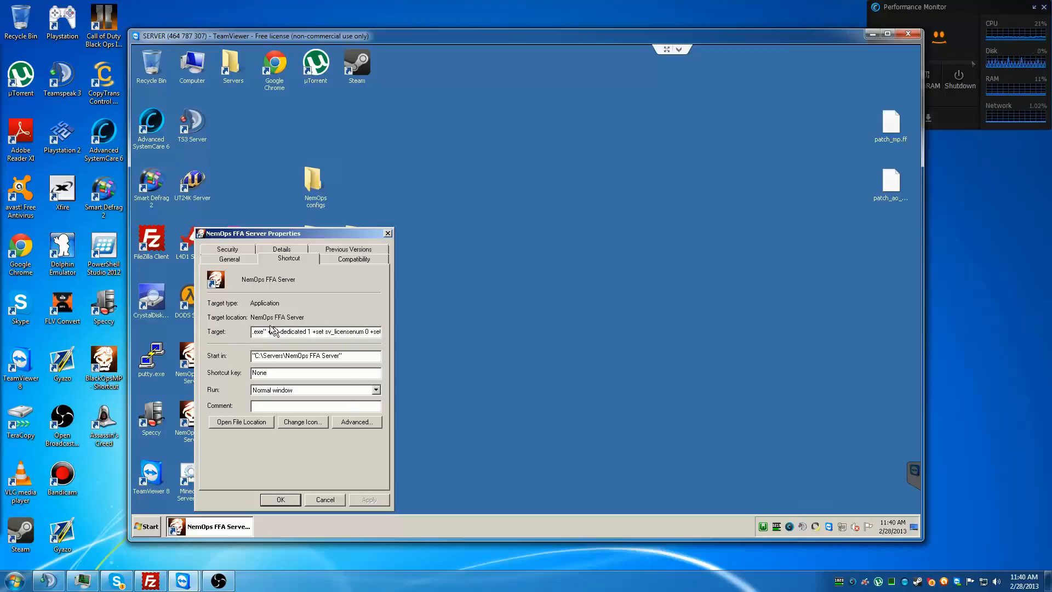
Step: Highlight the net_port number in the FFA shortcut's target and move its properties dialog clear of the desktop shortcuts
key("ctrl+a")
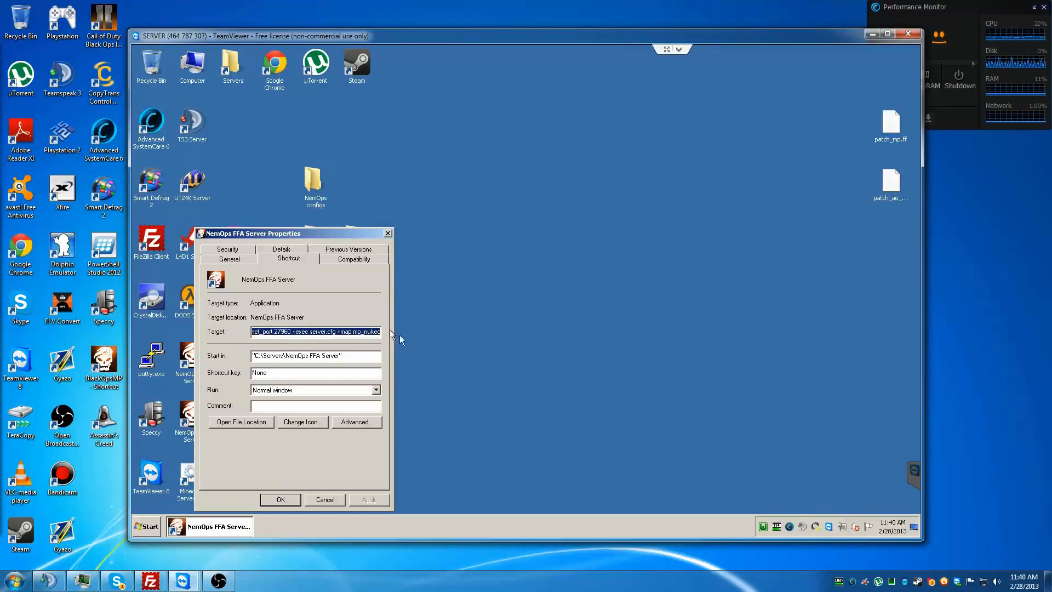
left_click(280, 333)
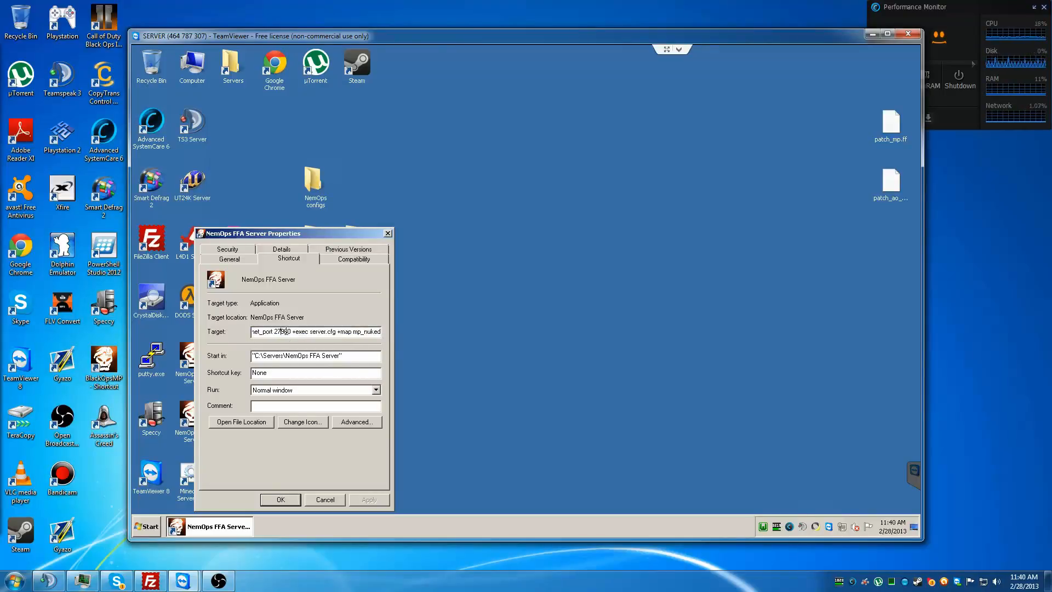
left_click_drag(271, 332, 254, 333)
left_click(279, 333)
left_click_drag(278, 334, 292, 333)
left_click_drag(327, 234, 787, 158)
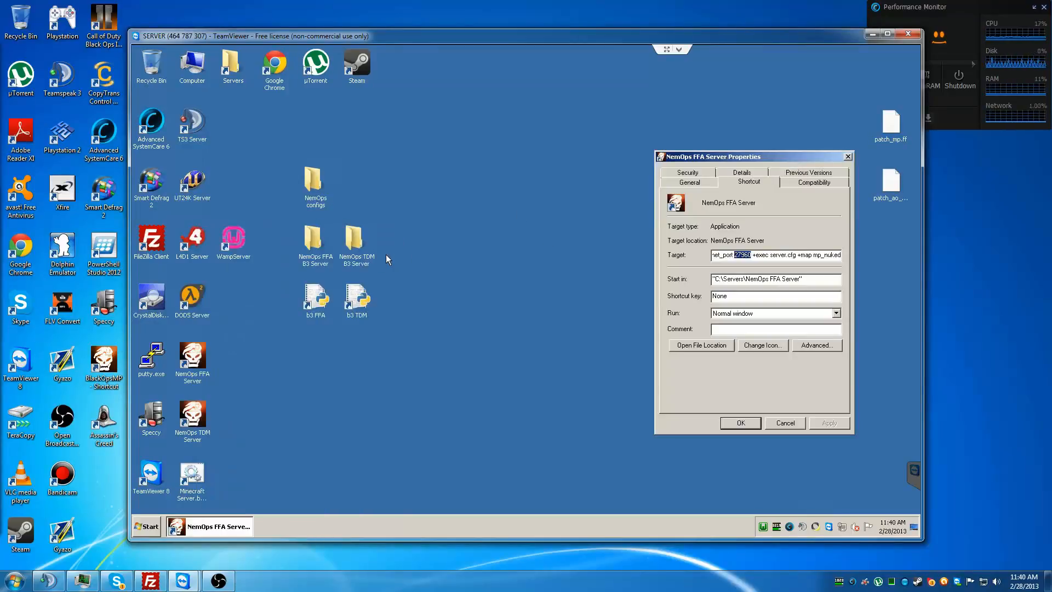
Step: Open the NemOps TDM Server shortcut's properties and examine the port in its target
double_click(196, 422)
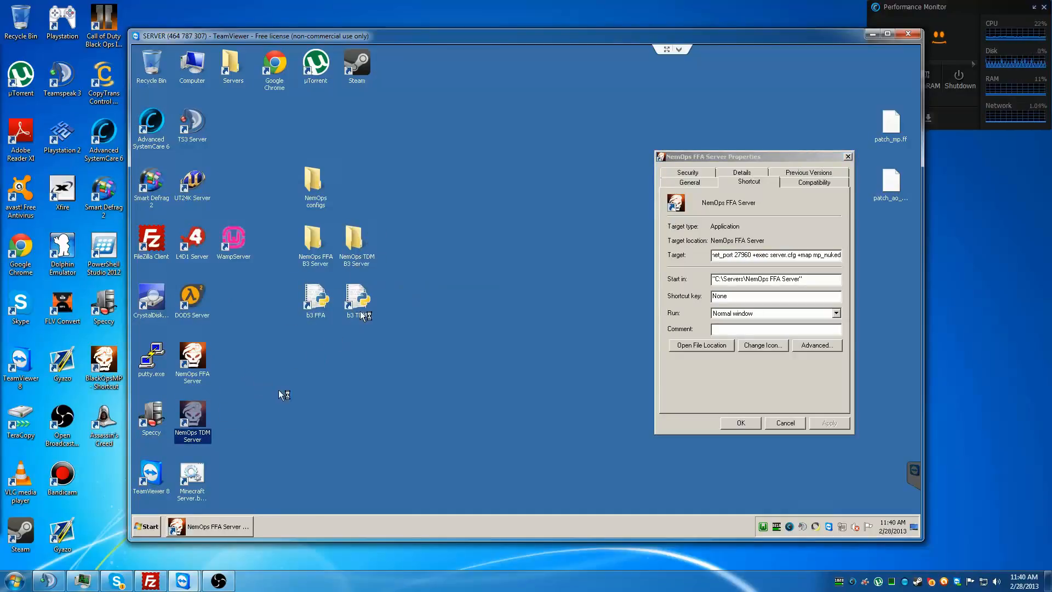
right_click(196, 425)
left_click(236, 432)
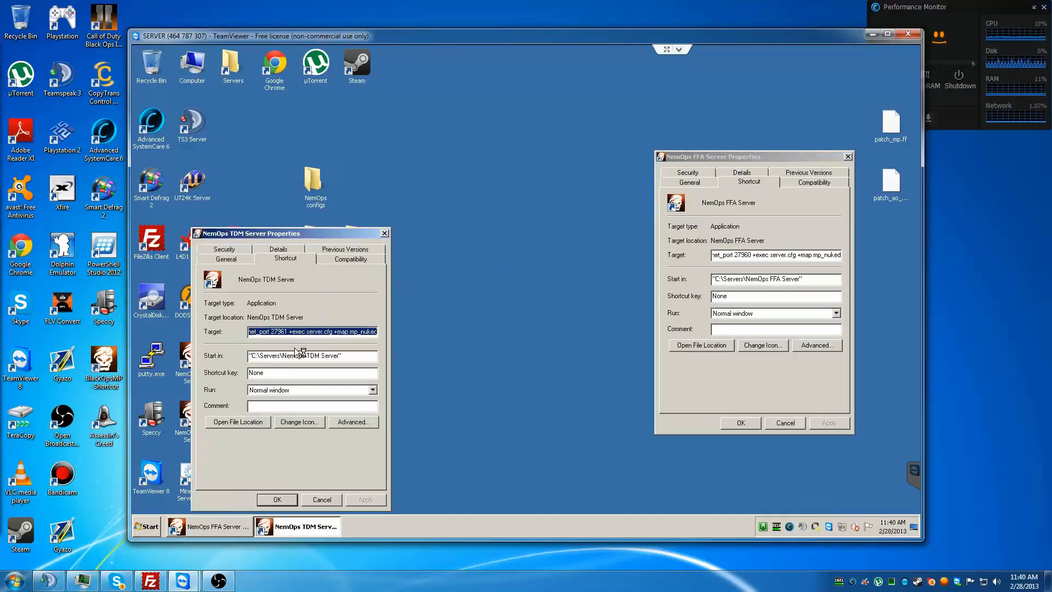
left_click(280, 331)
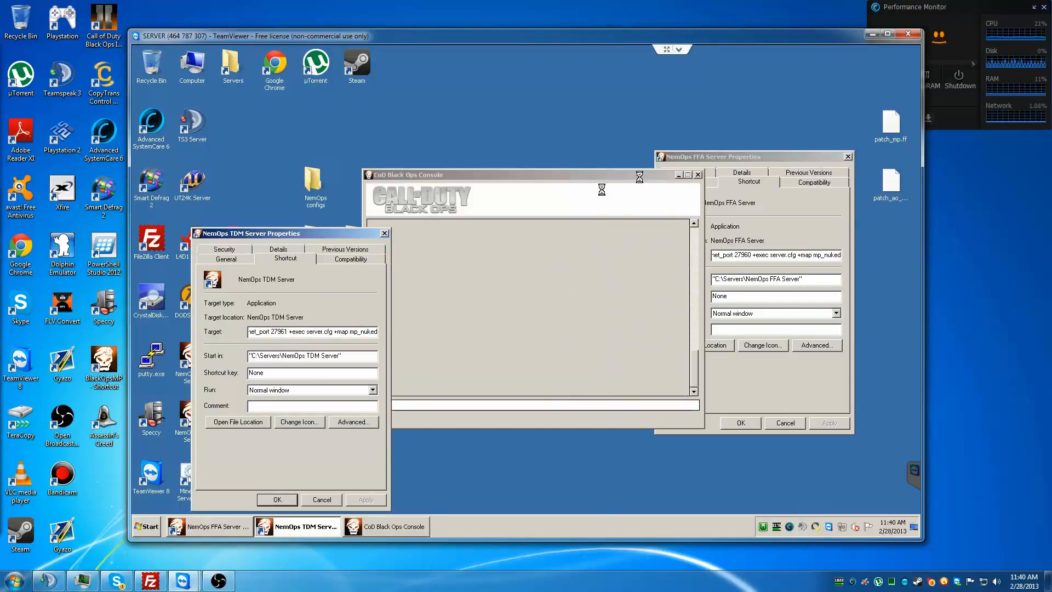
Step: End the running BlackOpsMP process in Task Manager and close Task Manager
right_click(617, 523)
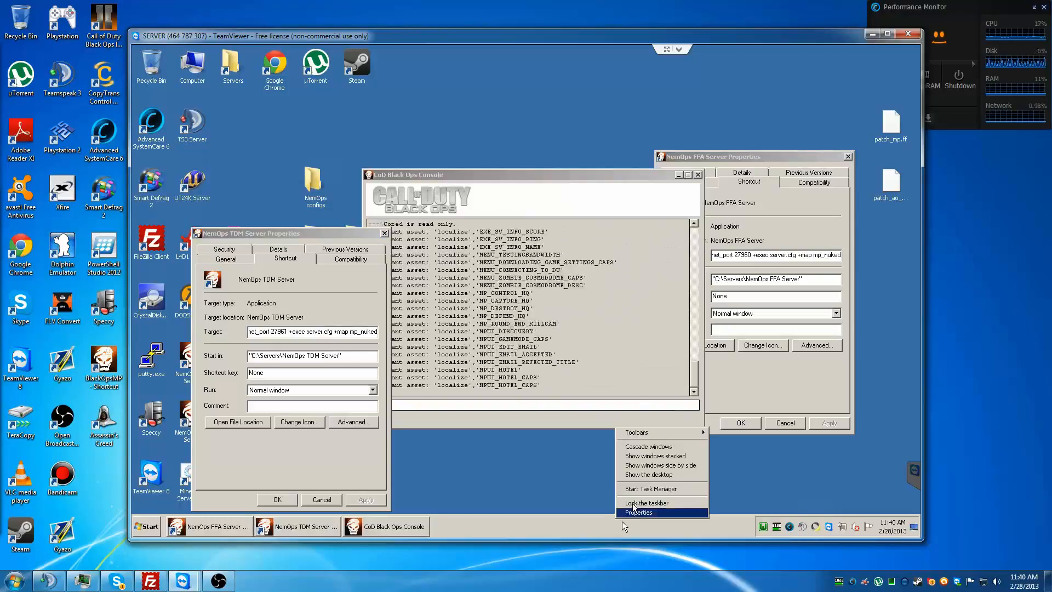
left_click(644, 490)
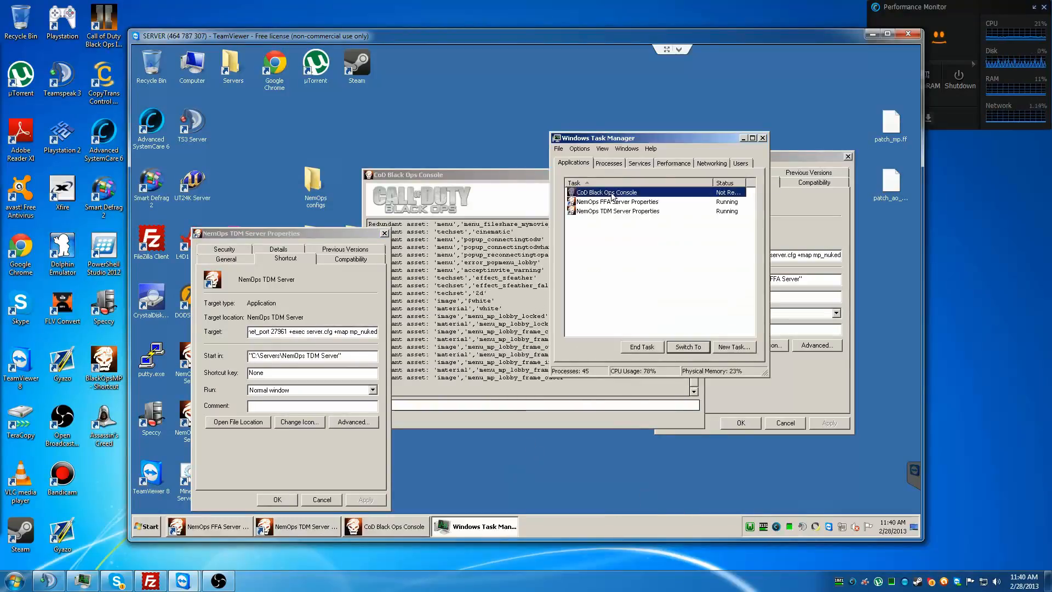
double_click(616, 192)
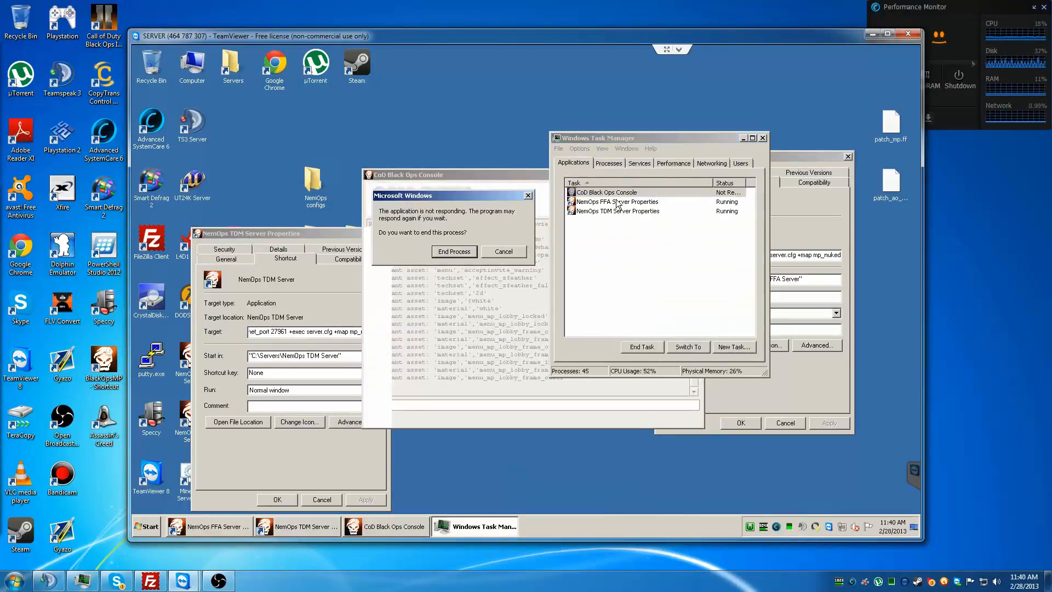
left_click(609, 162)
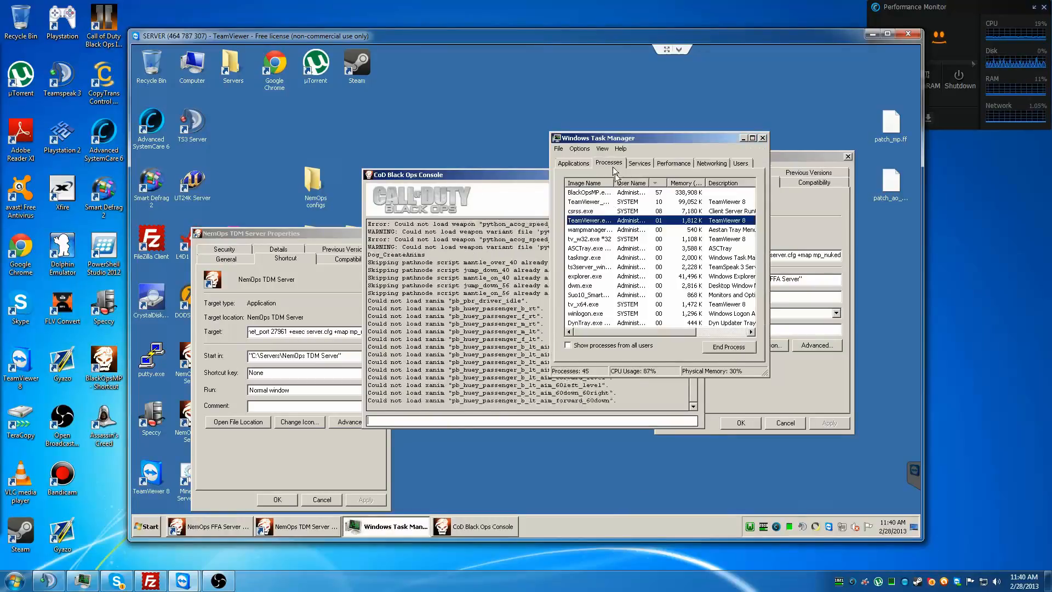
left_click(601, 232)
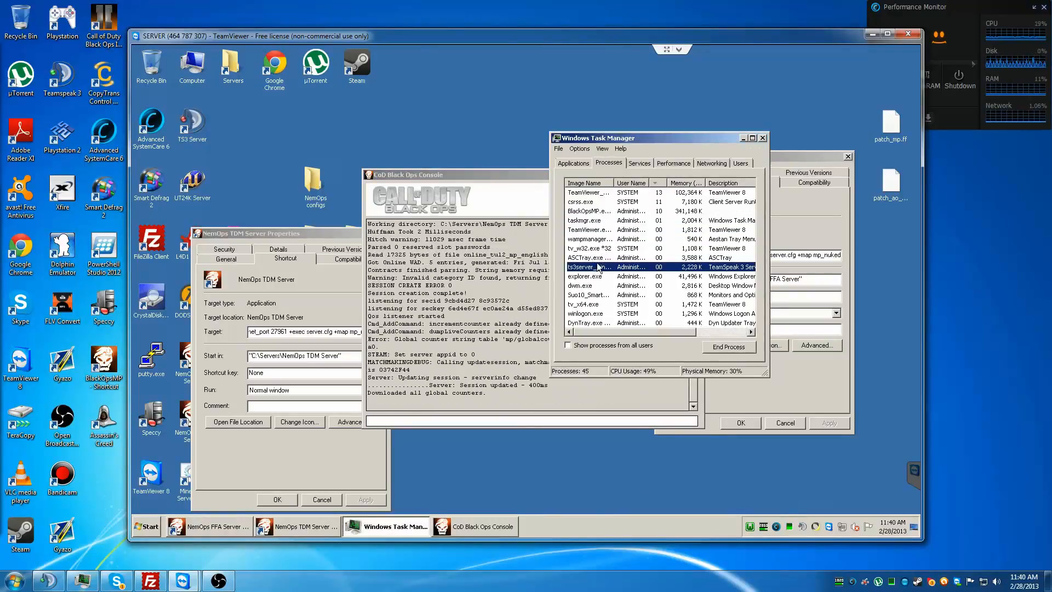
left_click(608, 183)
left_click(594, 239)
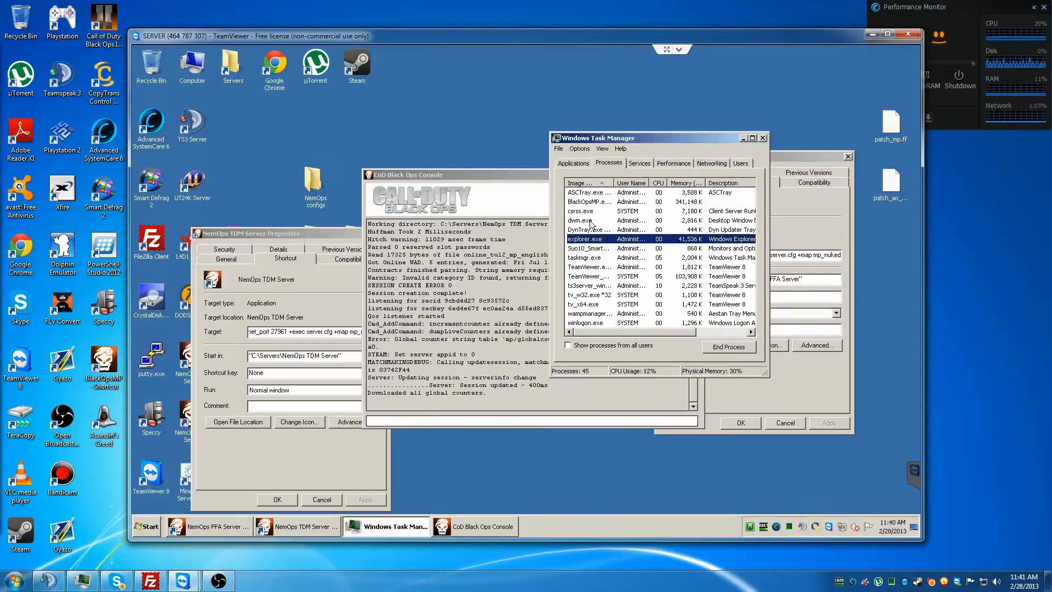
left_click(598, 202)
key("Delete")
key("Return")
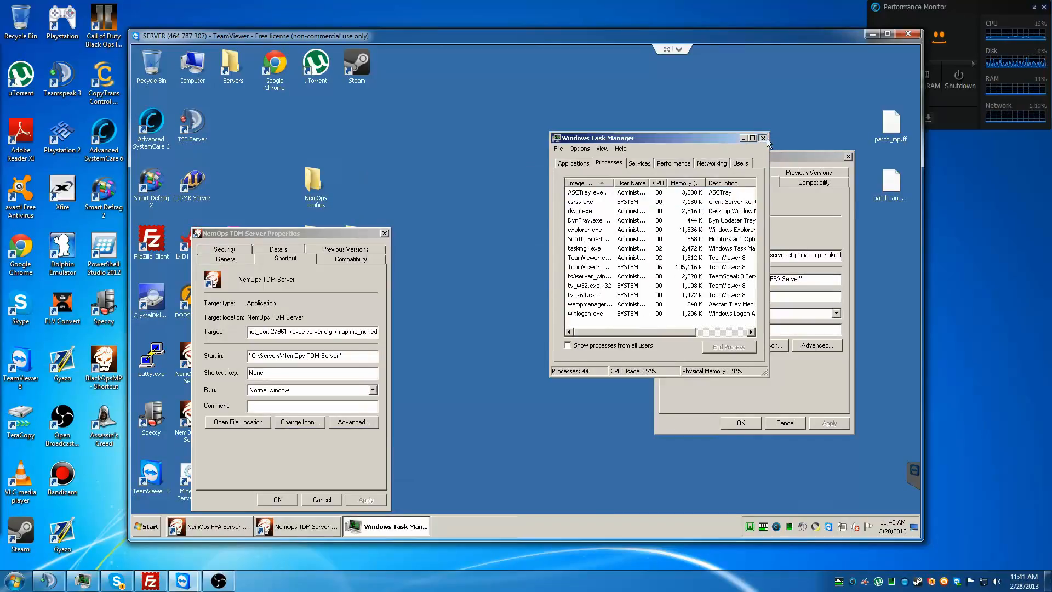
left_click(763, 139)
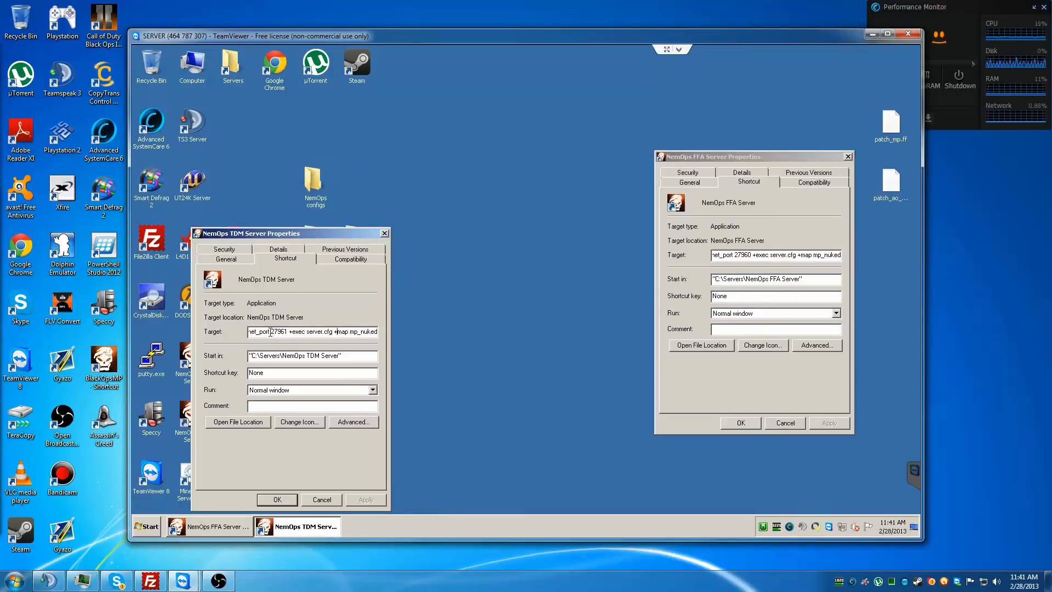
Step: Examine the net_port and +exec server.cfg parameters in the TDM shortcut's target, and cancel both shortcut properties dialogs
left_click_drag(271, 332, 337, 334)
left_click(305, 332)
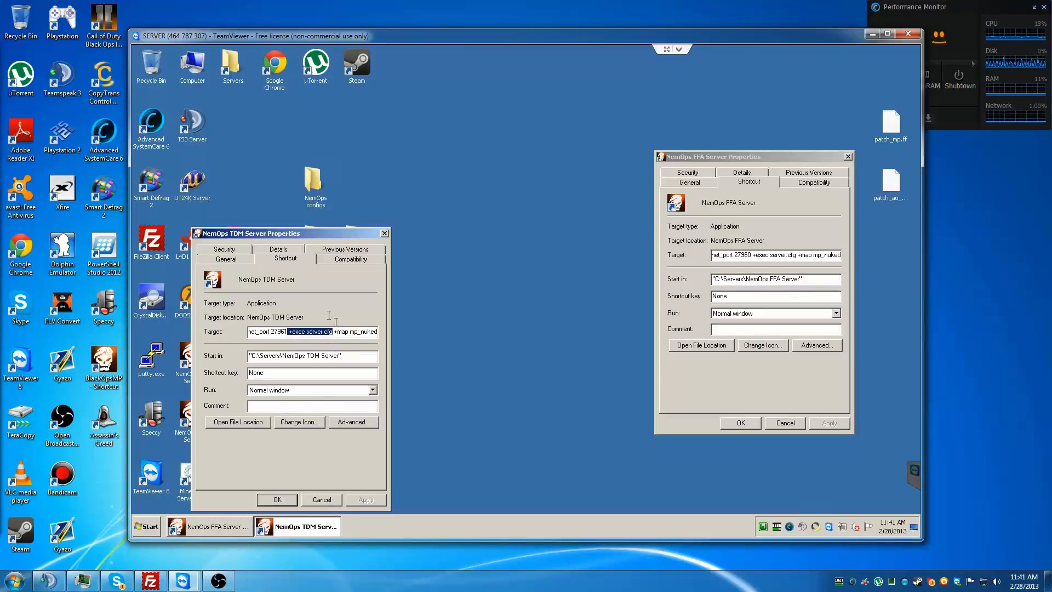
left_click(322, 500)
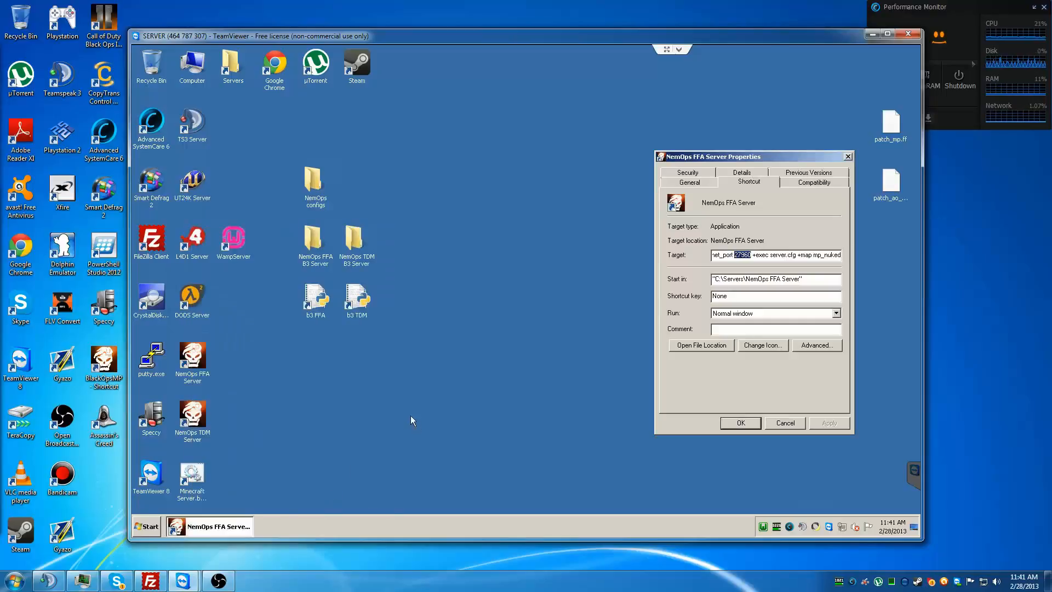
left_click(411, 421)
left_click(784, 422)
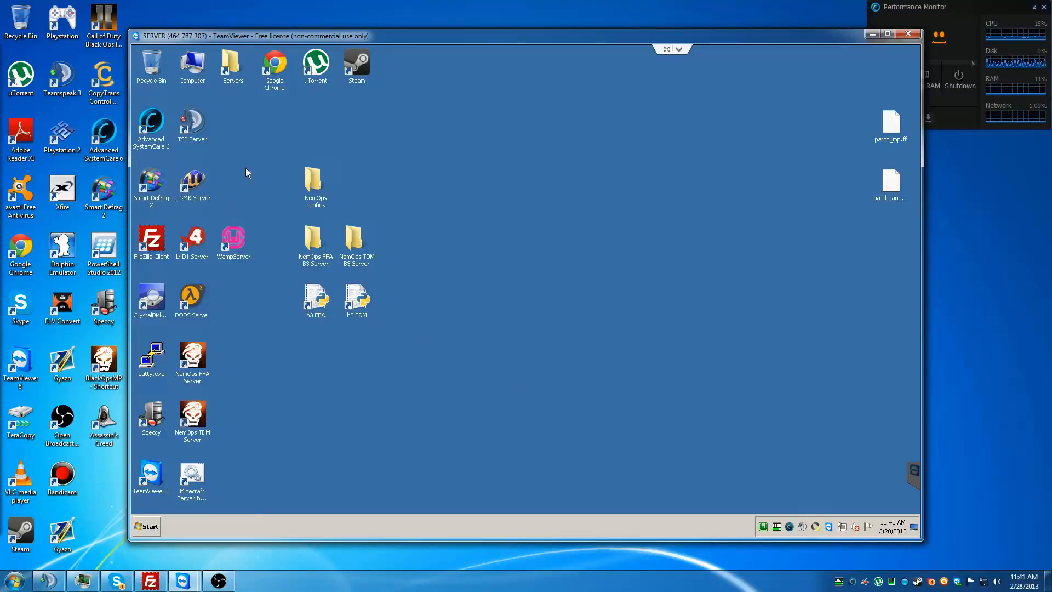
Step: Open the file location of the NemOps FFA Server shortcut
right_click(178, 364)
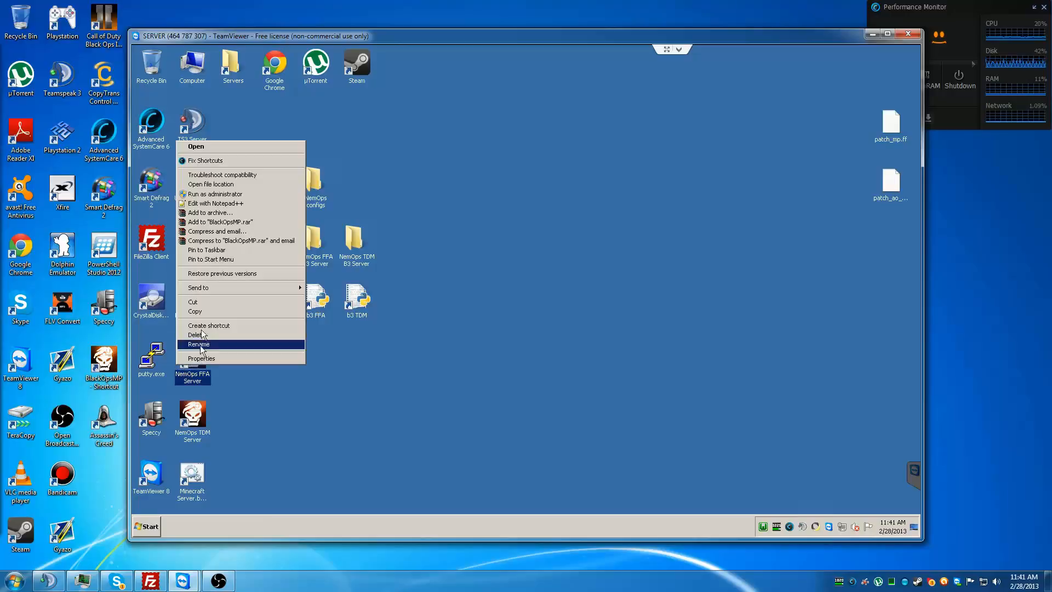
left_click(237, 185)
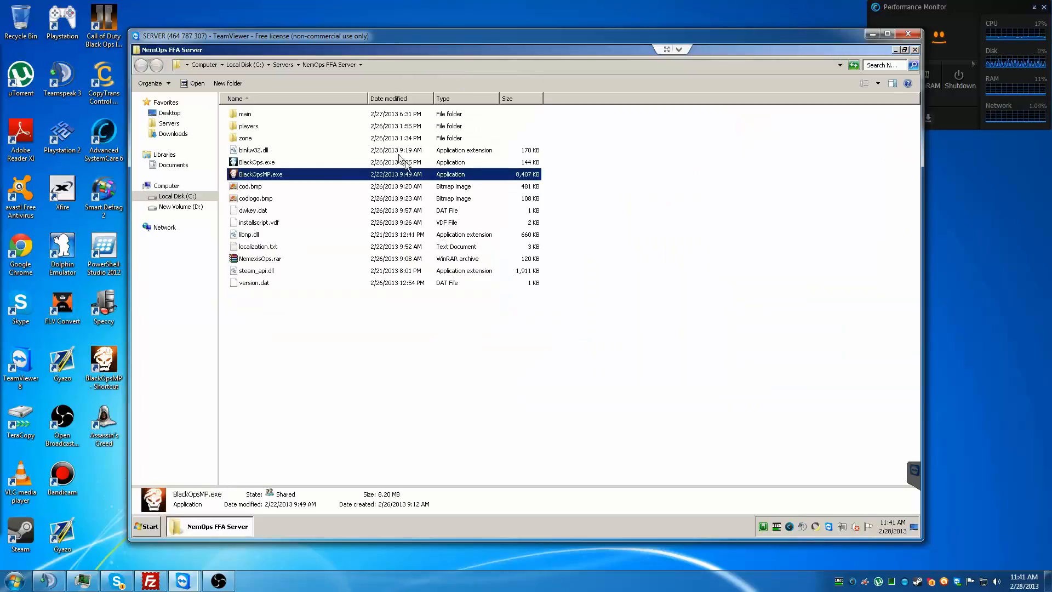
Step: Open the main folder of NemOps FFA Server and examine its iw and localized_English IWD files
left_click(247, 114)
double_click(248, 114)
left_click(271, 160)
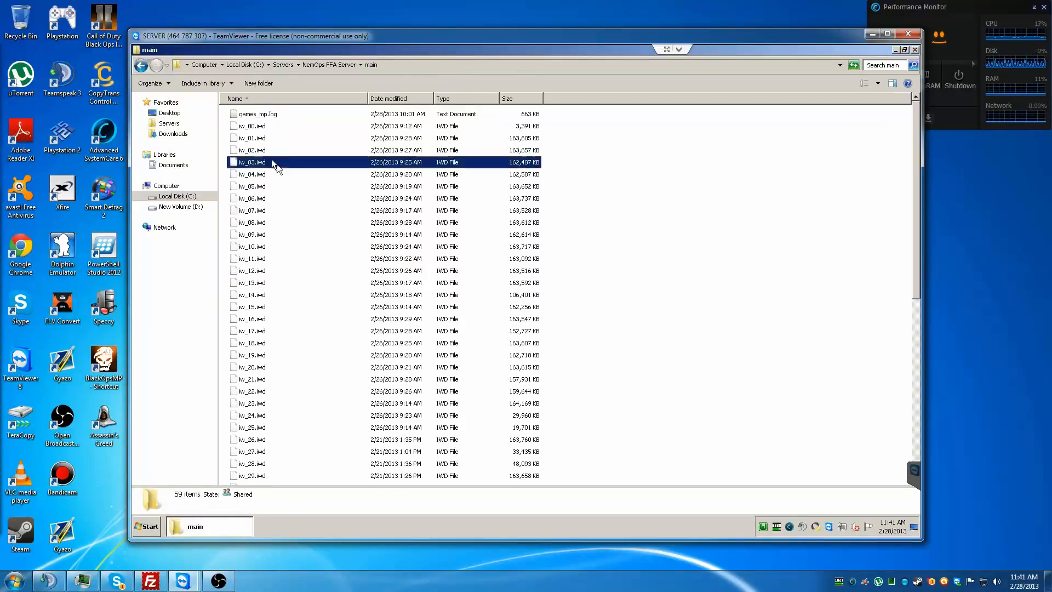
scroll(268, 182, "down", 9)
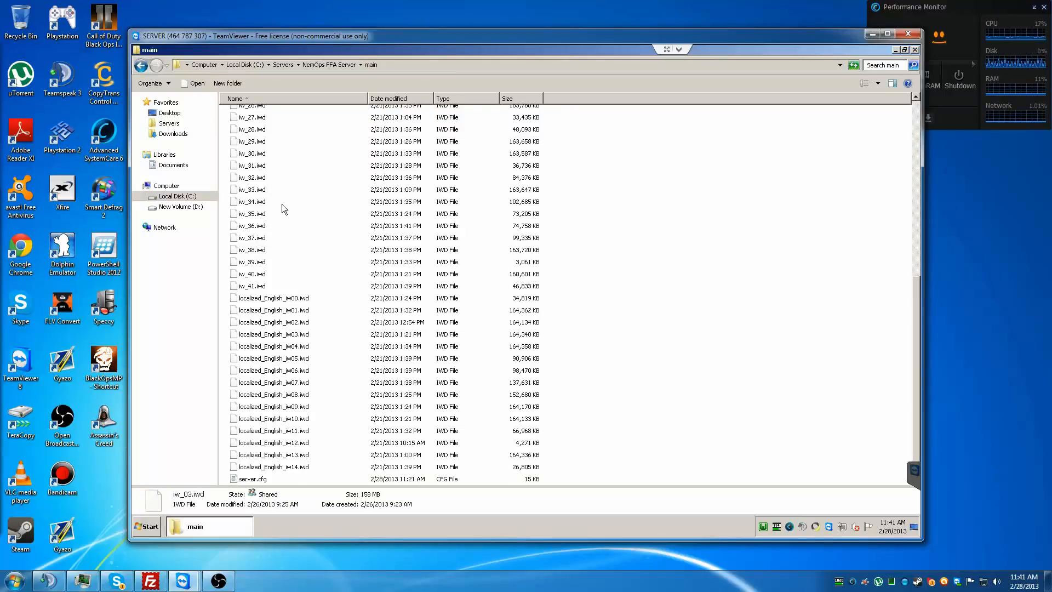
left_click(269, 258)
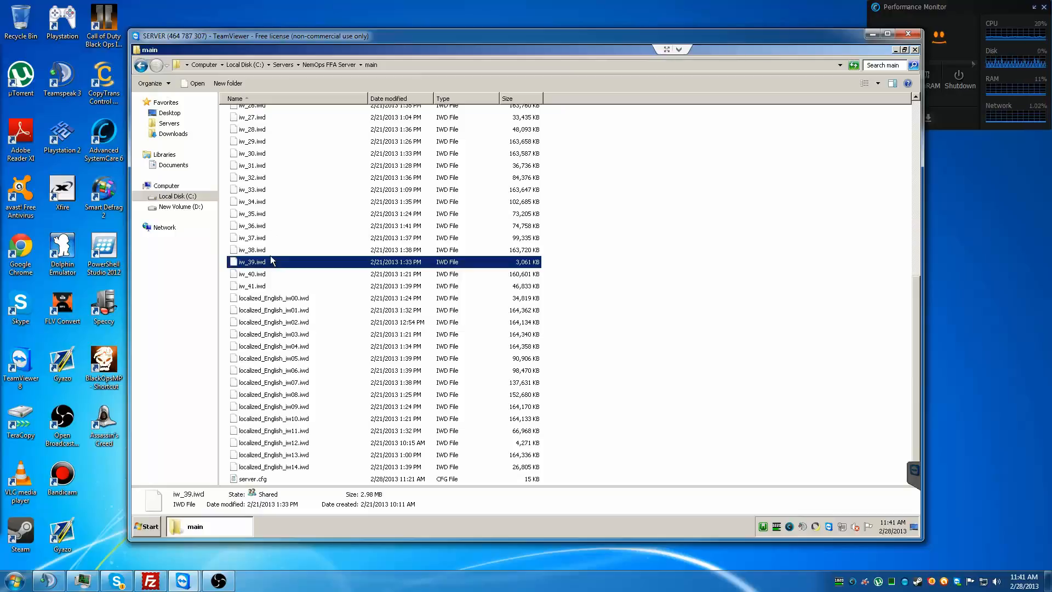
left_click(290, 299)
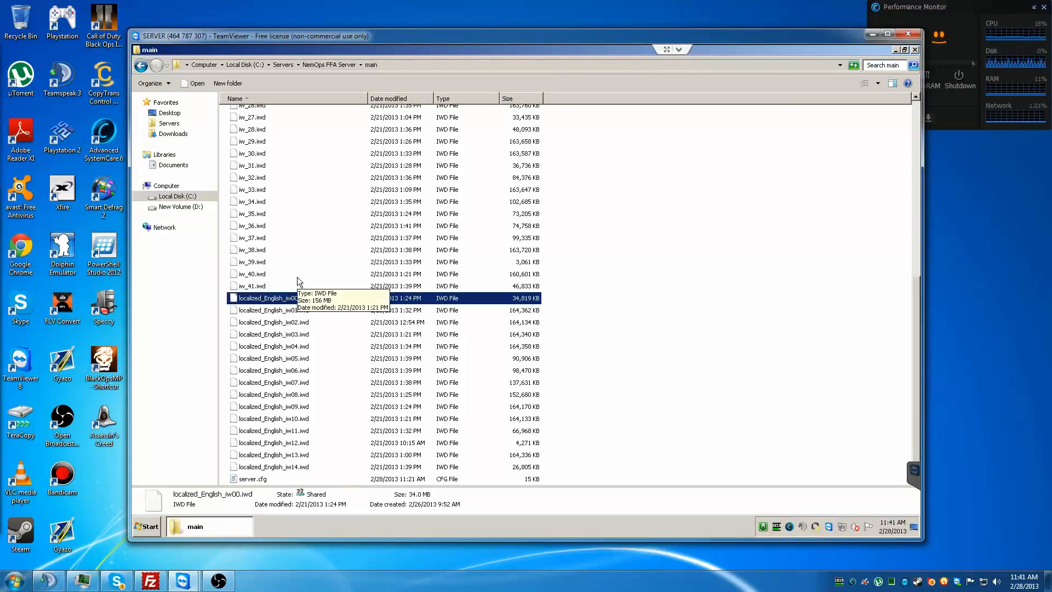
left_click(297, 273)
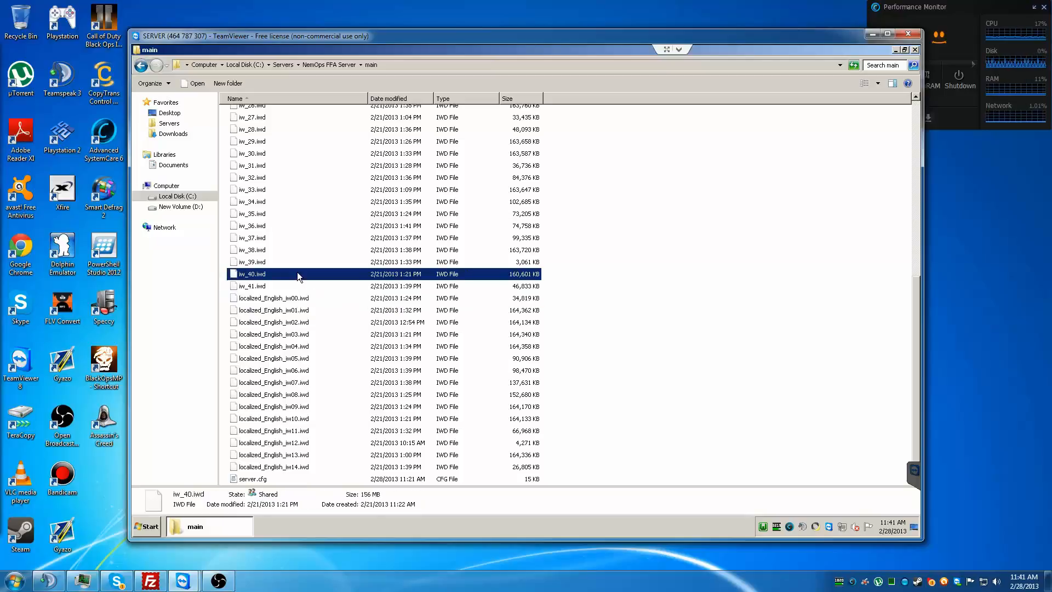
left_click(295, 310)
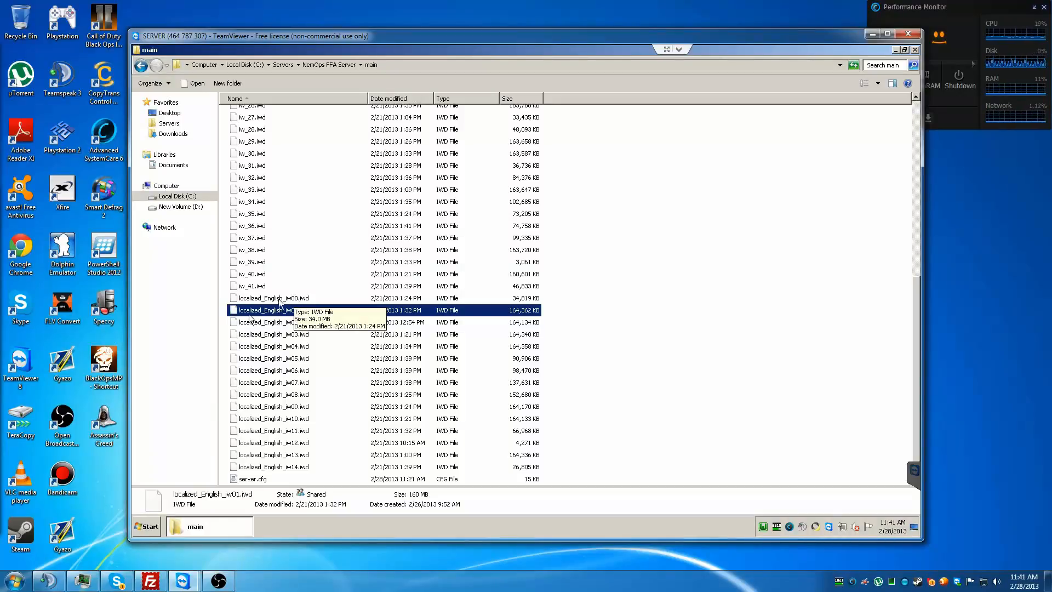
Step: Open the server.cfg file from the FFA server's main folder
left_click(203, 530)
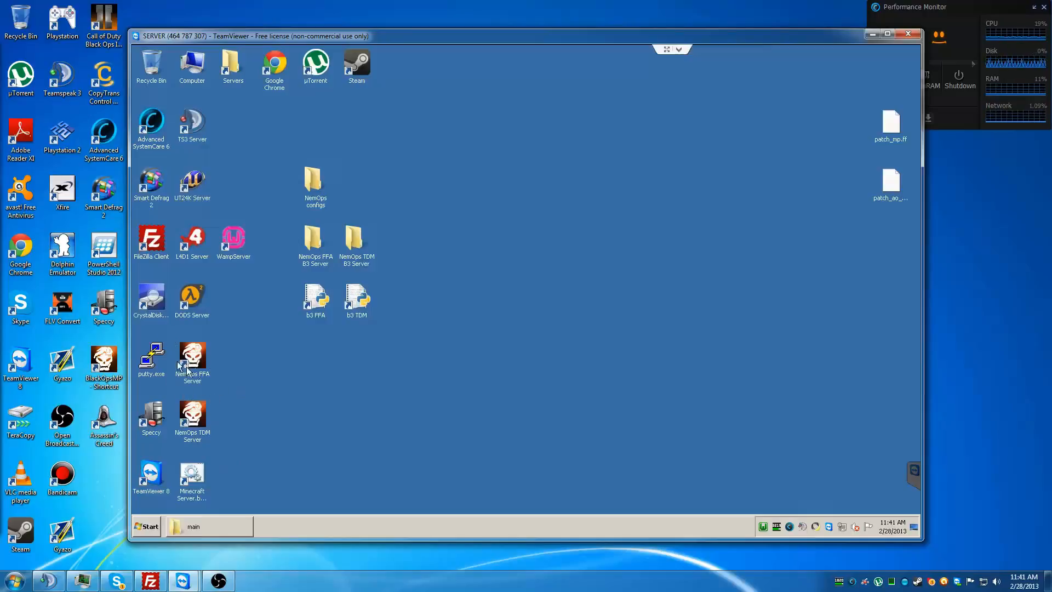
left_click(218, 525)
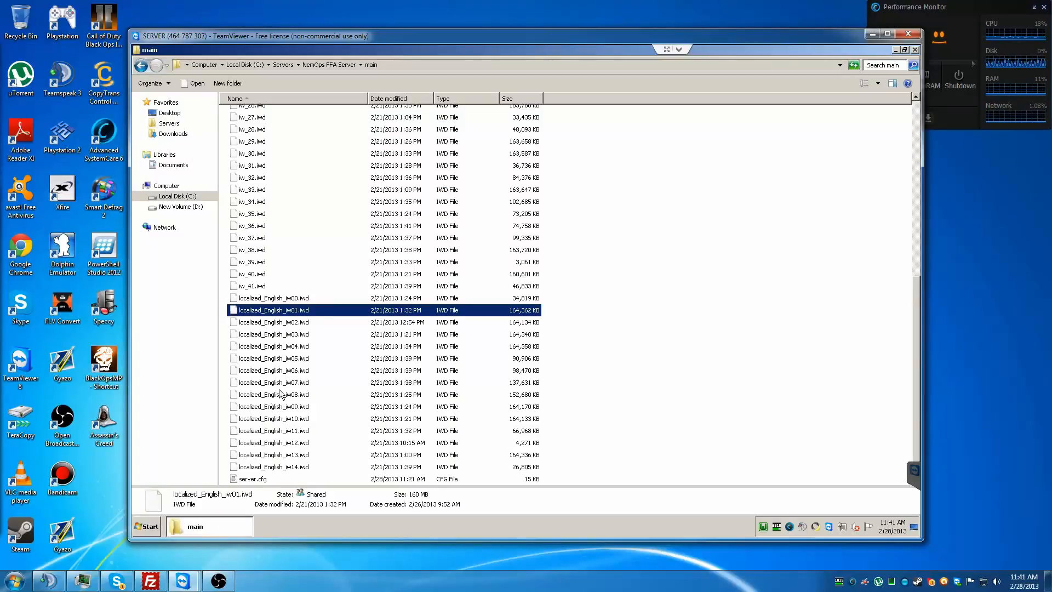
left_click(268, 397)
left_click(262, 479)
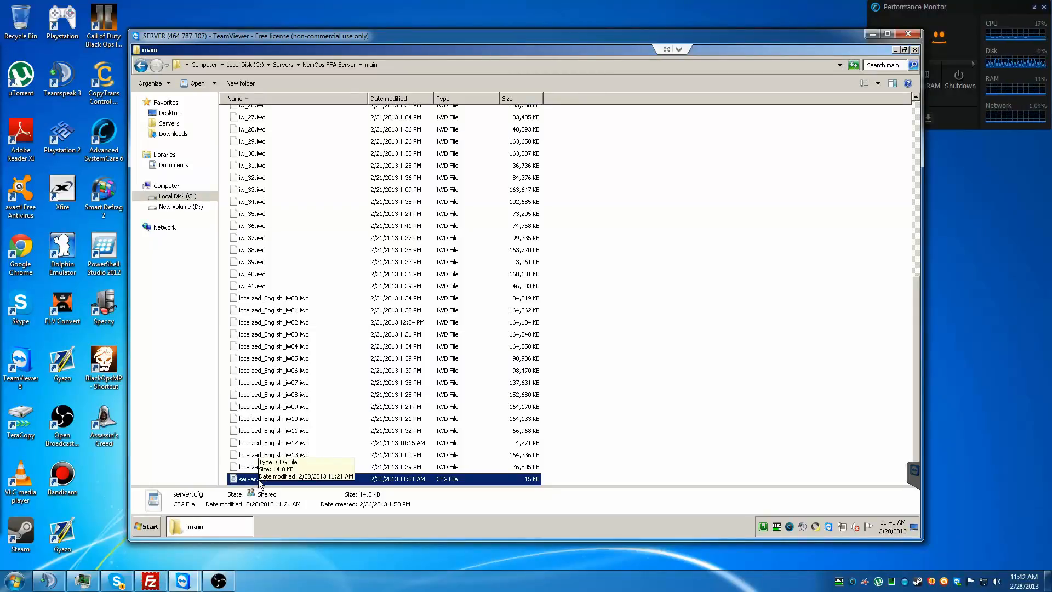
double_click(261, 480)
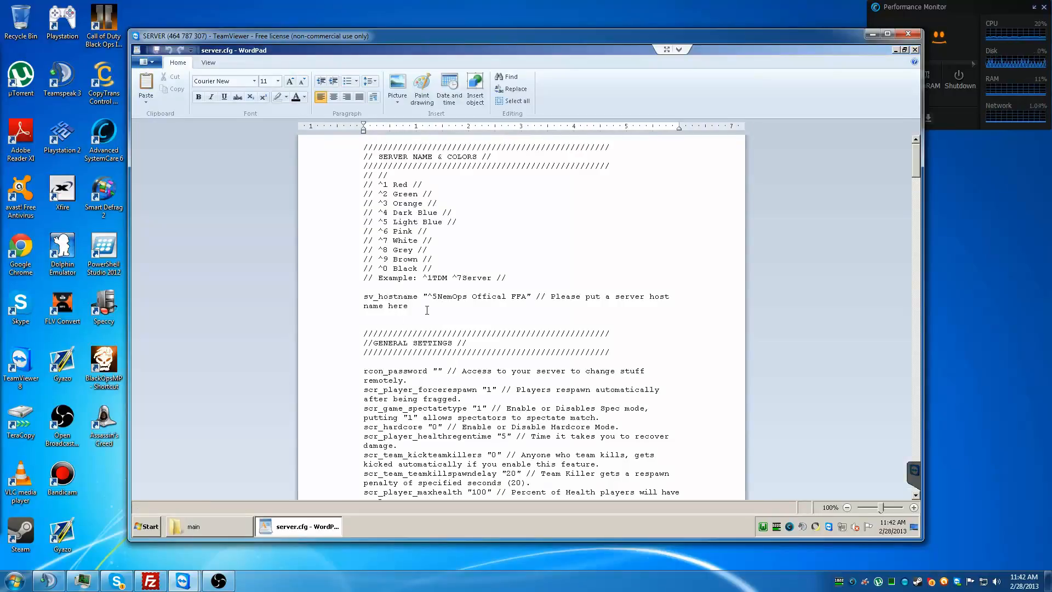
Step: Examine the server name, general and client settings in server.cfg, and the gametype and wager match list
scroll(415, 279, "down", 10)
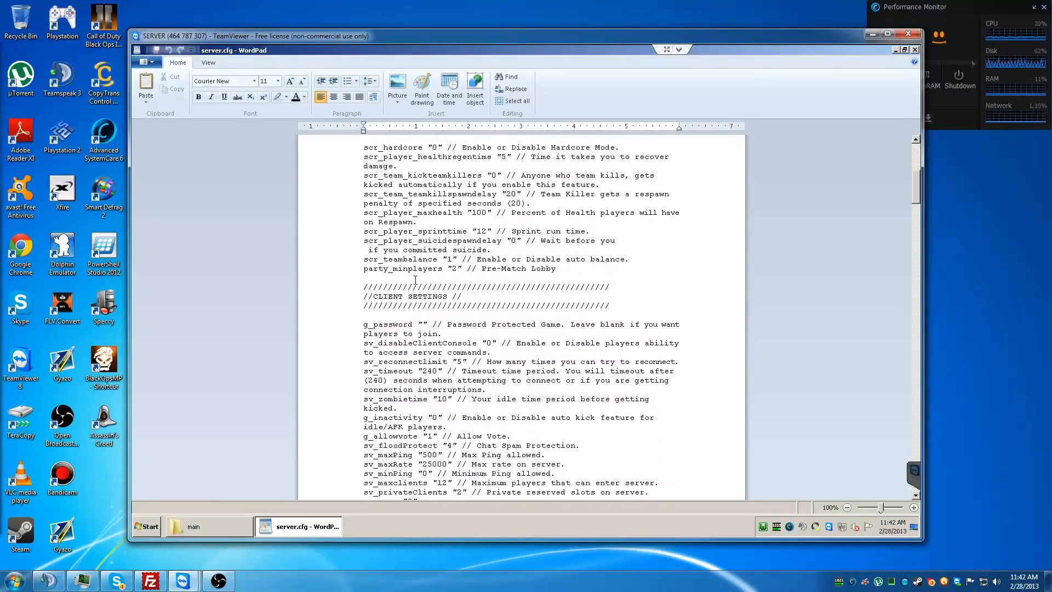
scroll(416, 279, "down", 4)
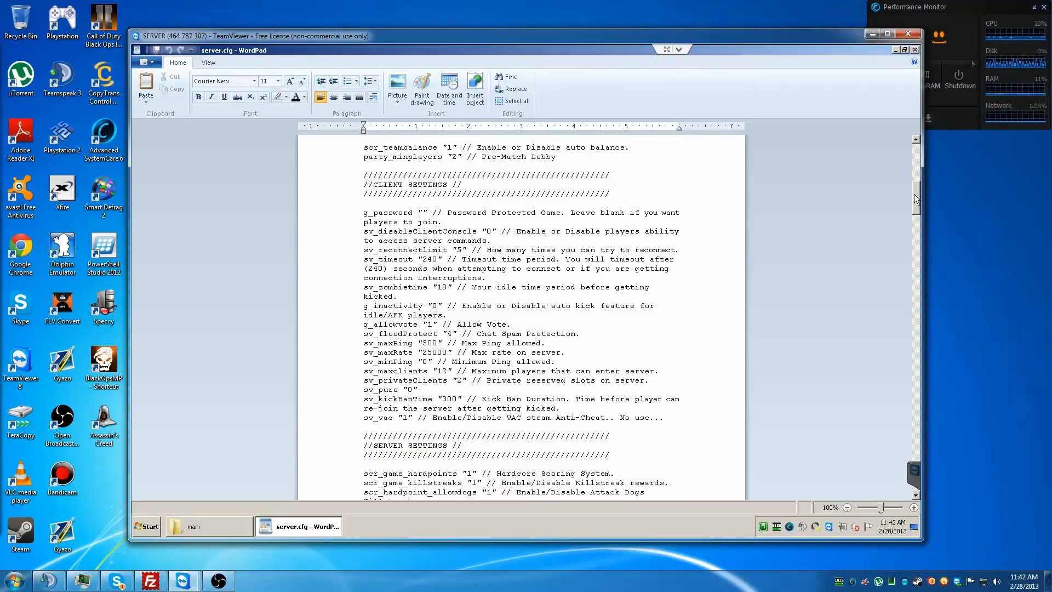
left_click_drag(914, 198, 901, 413)
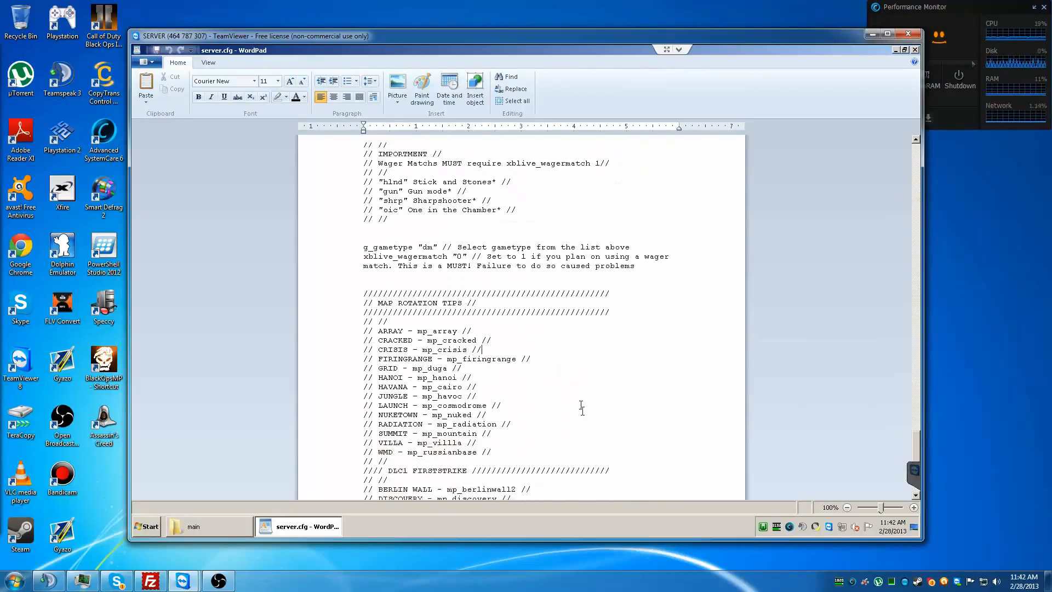
scroll(582, 406, "up", 4)
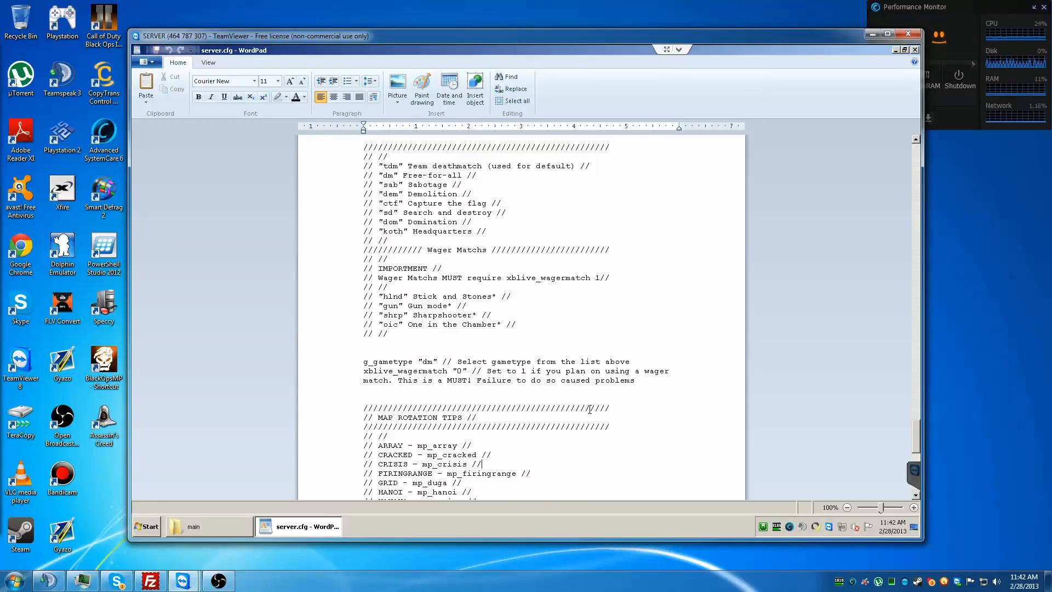
scroll(591, 408, "up", 2)
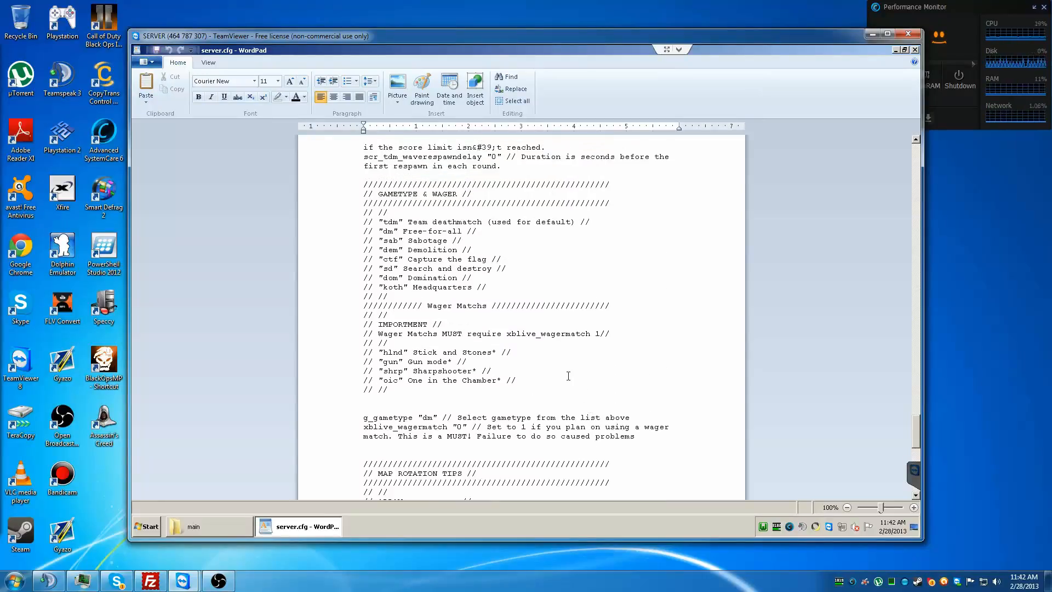
Step: Examine the Team Deathmatch gametype settings, highlighting the scr_tdm_score_kill line
scroll(568, 376, "up", 5)
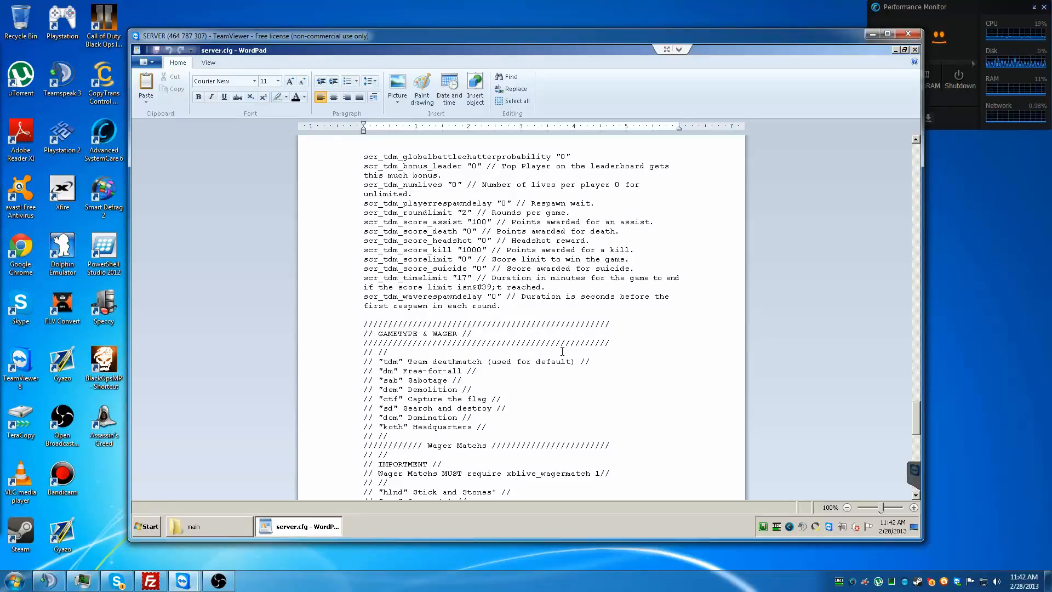
scroll(562, 351, "up", 2)
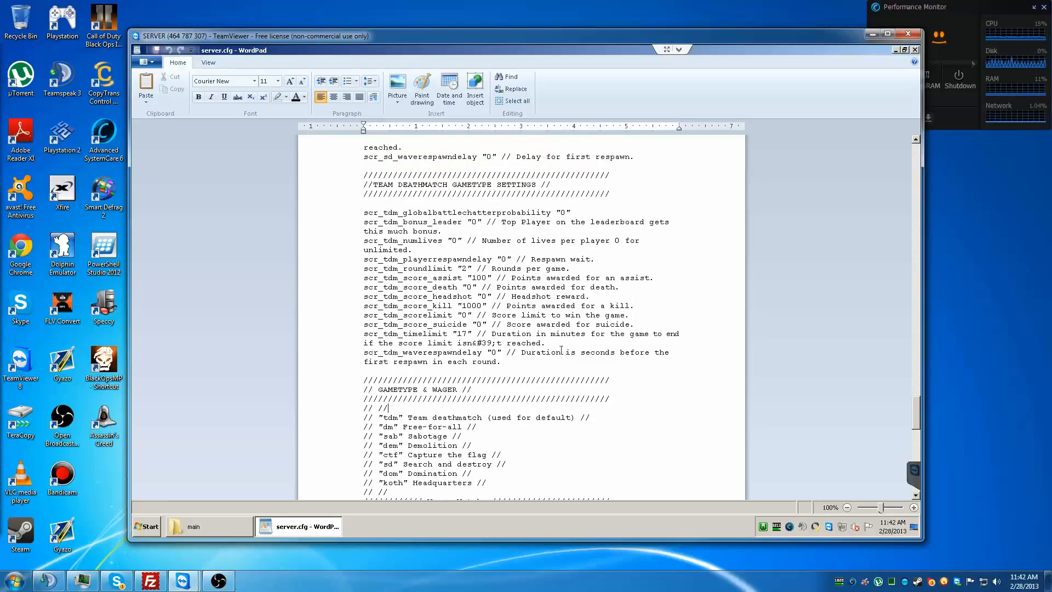
left_click_drag(364, 305, 505, 305)
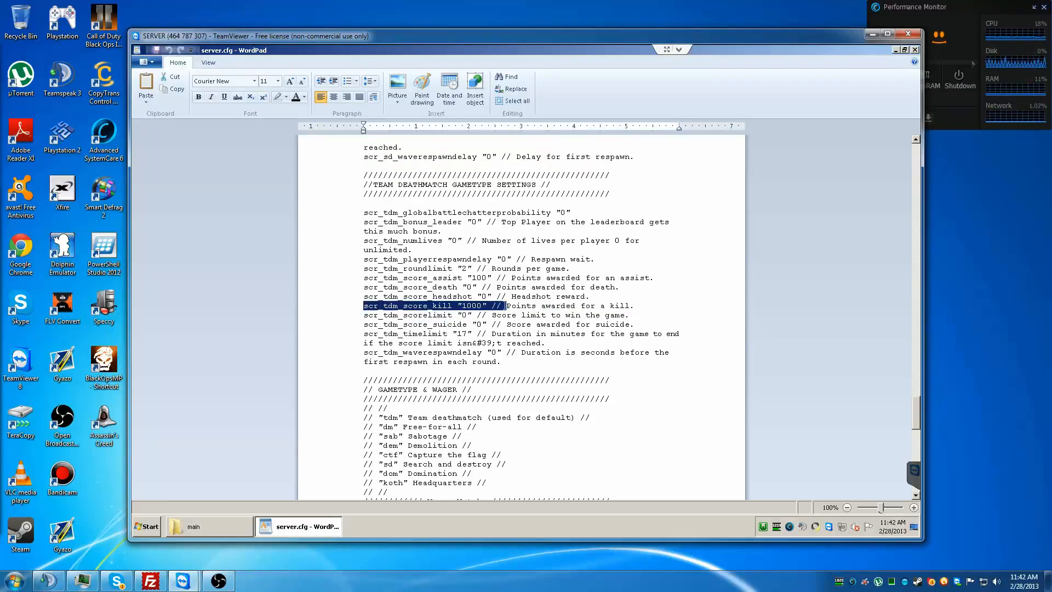
left_click(481, 306)
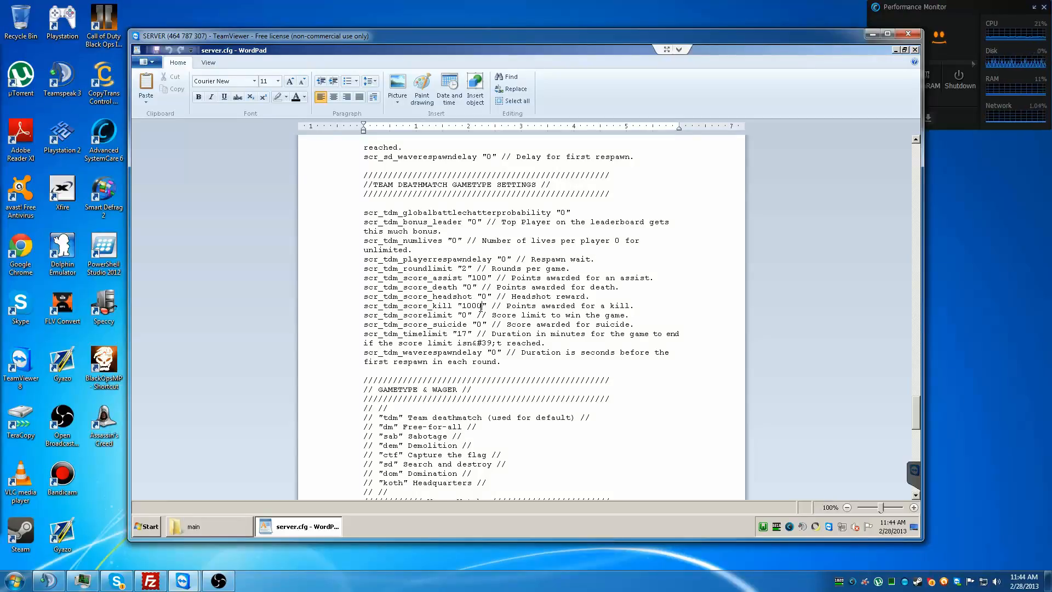
Step: Review the remaining gametype sections of server.cfg, from Search and Destroy back up to the VOIP settings
scroll(481, 304, "up", 2)
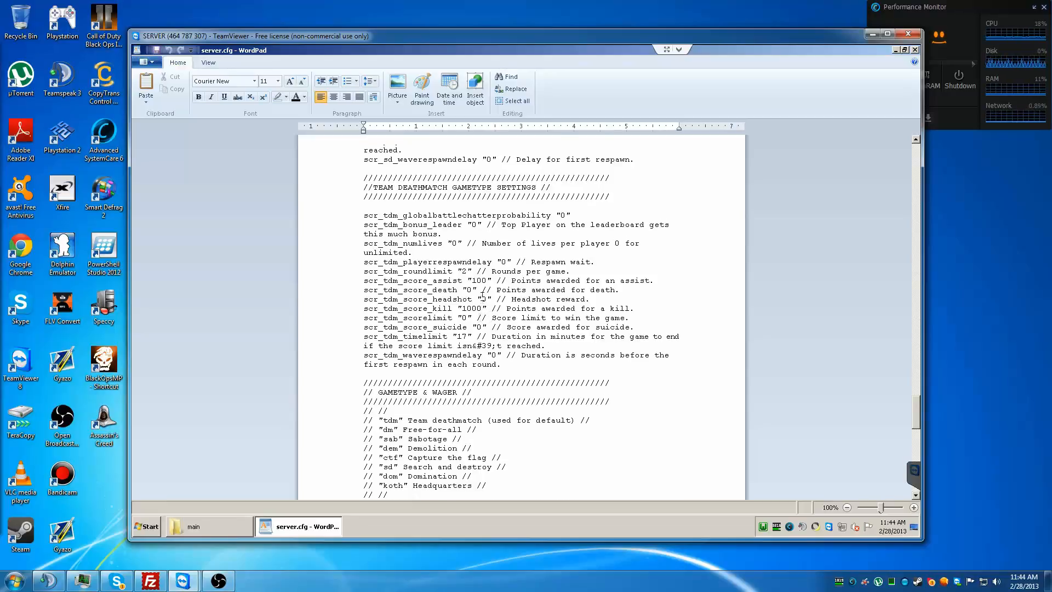
scroll(482, 297, "up", 5)
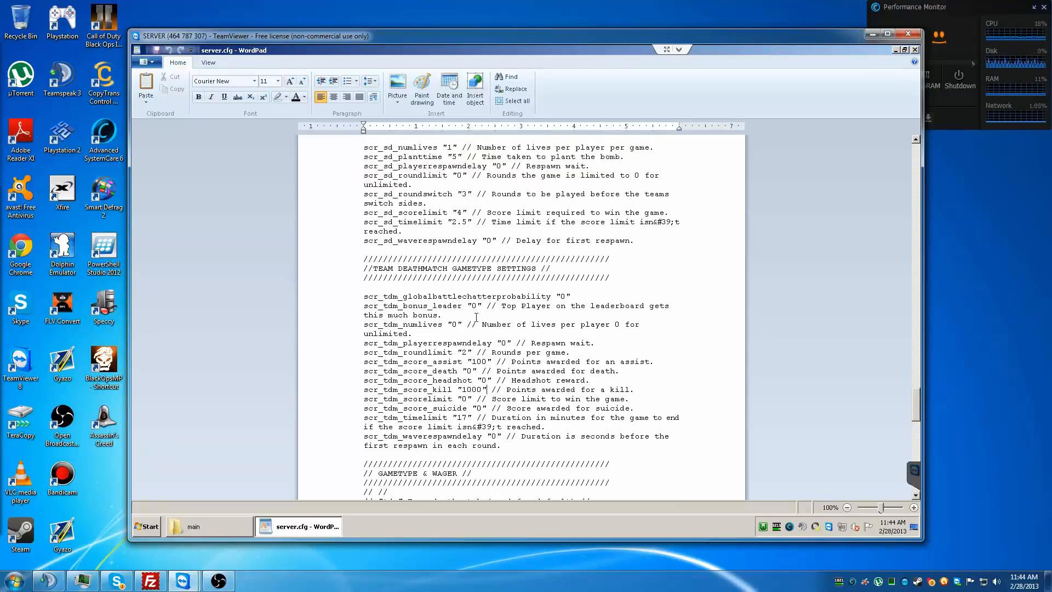
scroll(477, 316, "up", 6)
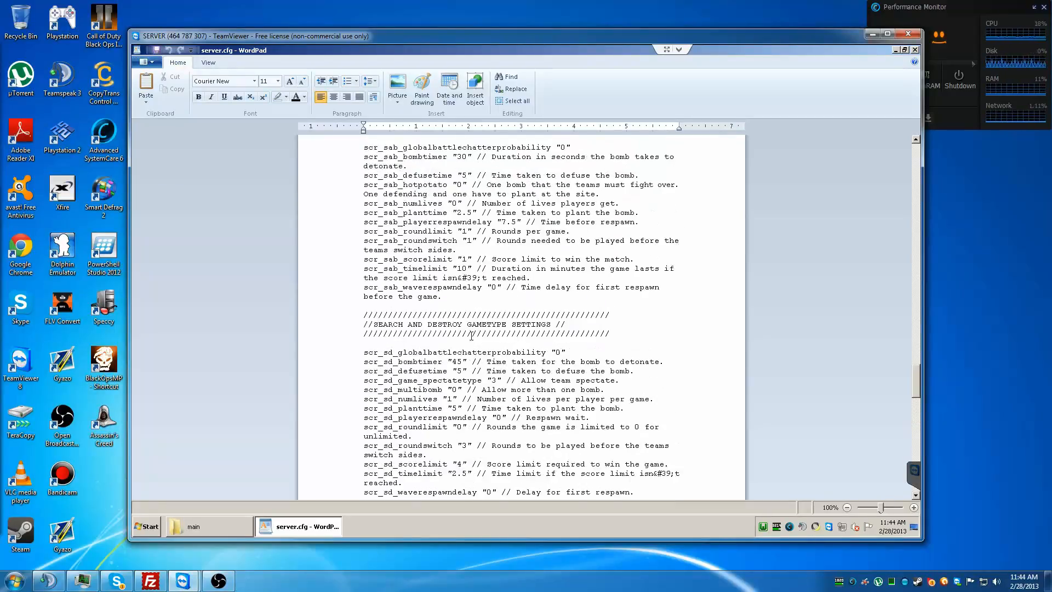
scroll(471, 335, "up", 6)
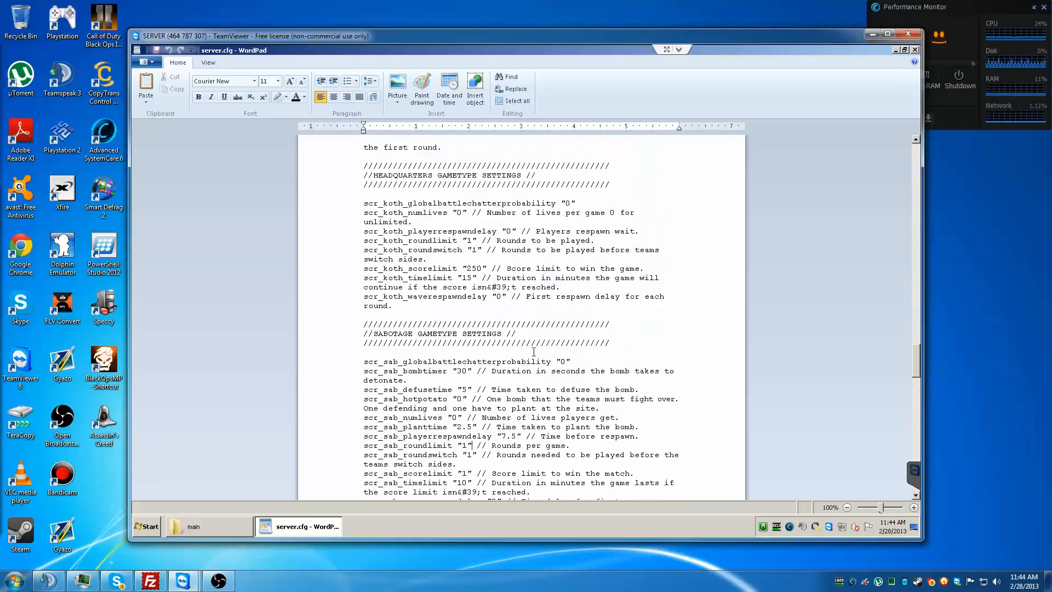
scroll(533, 355, "up", 1)
scroll(533, 355, "up", 8)
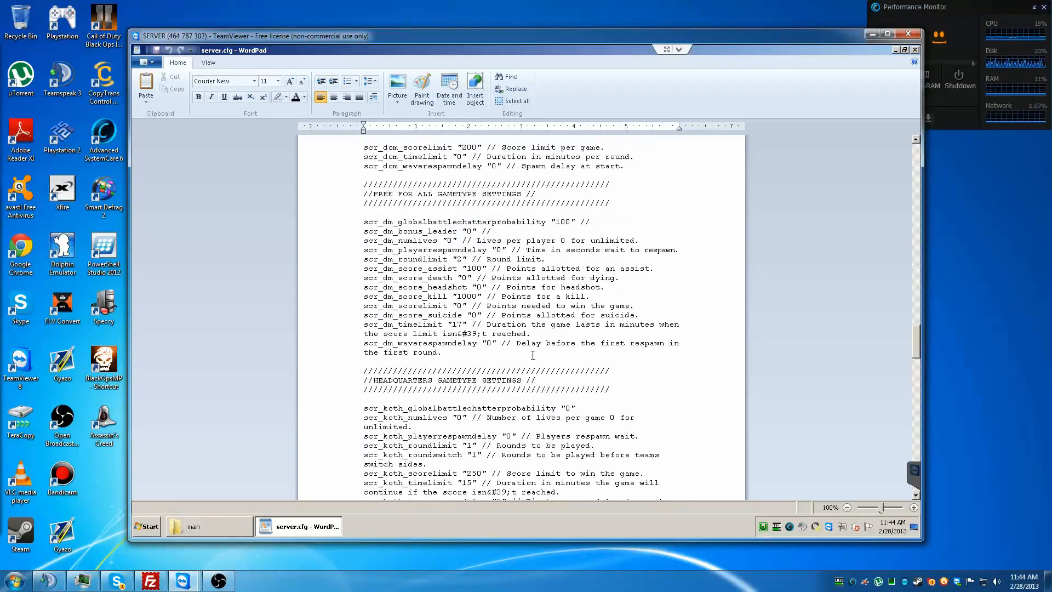
scroll(532, 355, "up", 2)
scroll(533, 356, "up", 3)
scroll(622, 303, "up", 16)
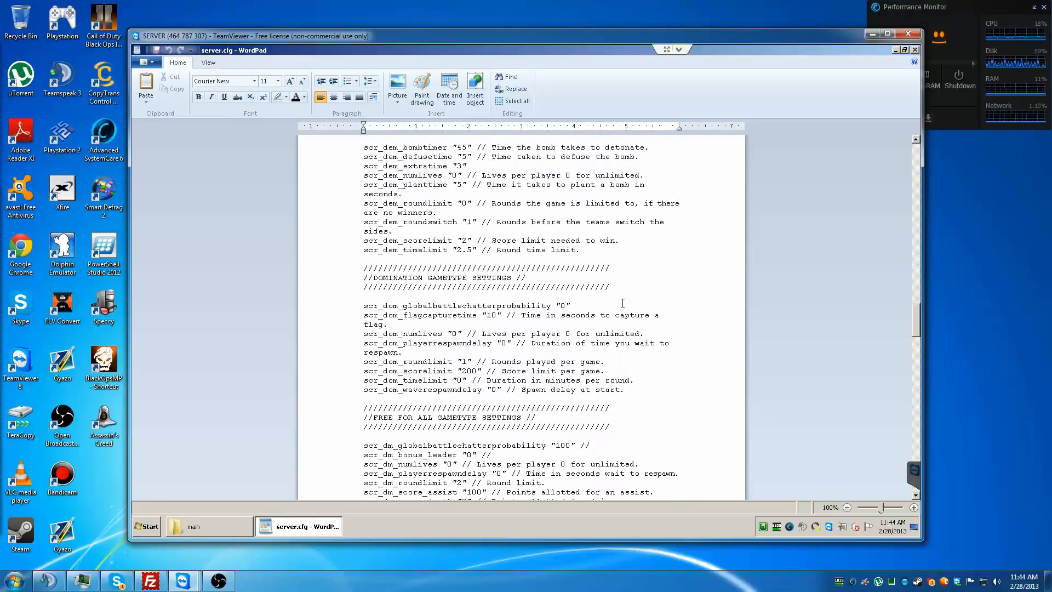
scroll(622, 303, "up", 6)
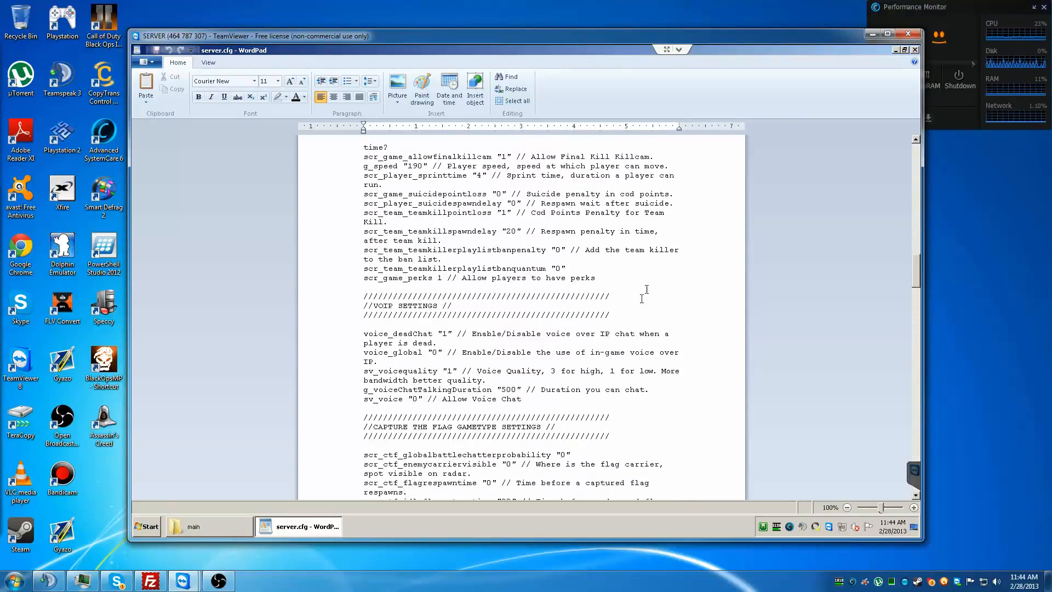
Step: Examine the map names in the map rotation tips and the Set sv_maprotation line
left_click_drag(915, 273, 909, 478)
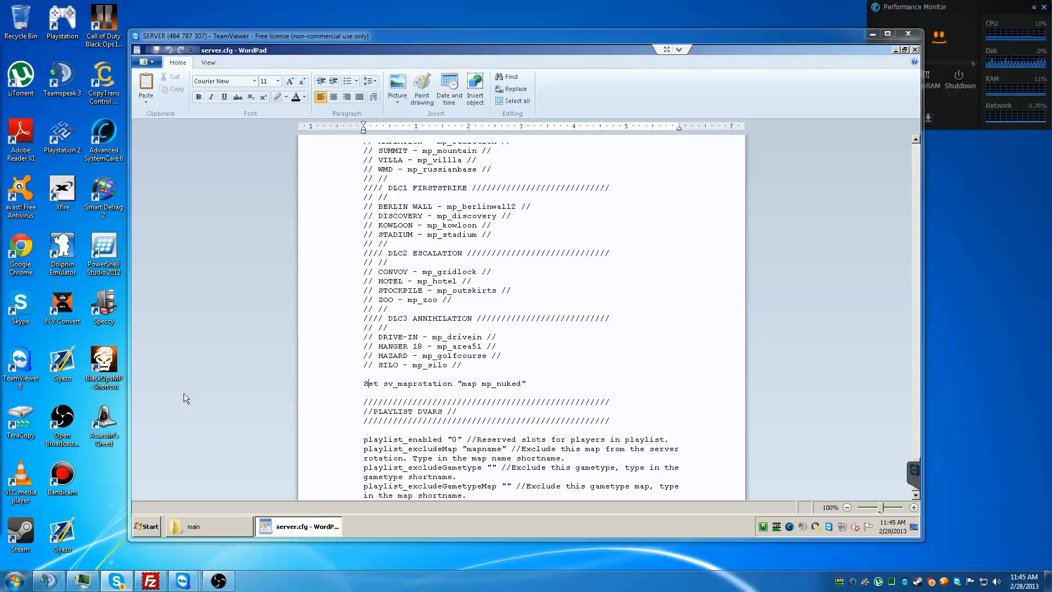
left_click(574, 373)
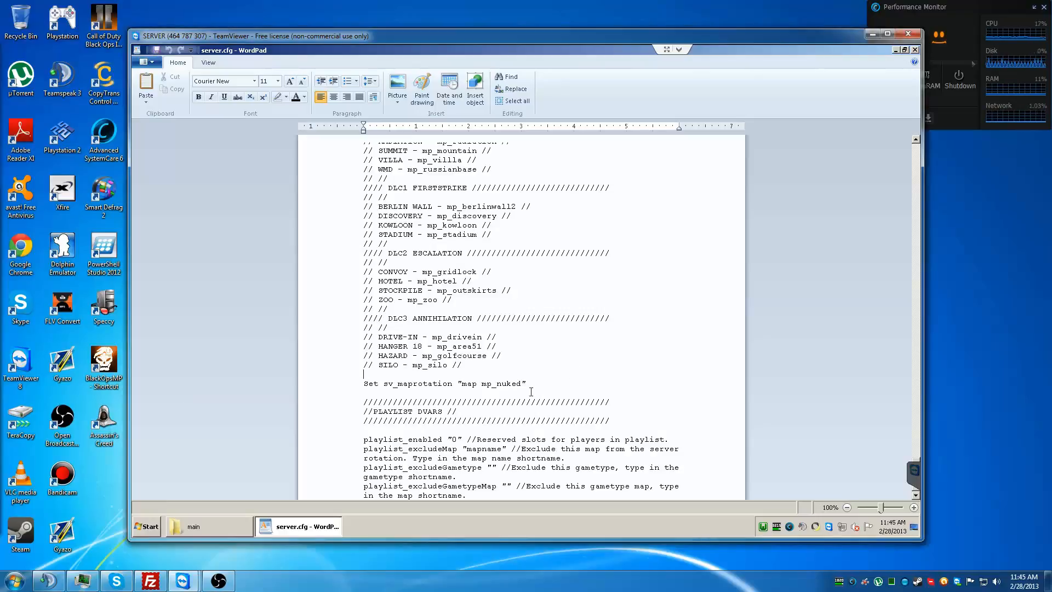
left_click_drag(584, 328, 581, 303)
left_click(581, 303)
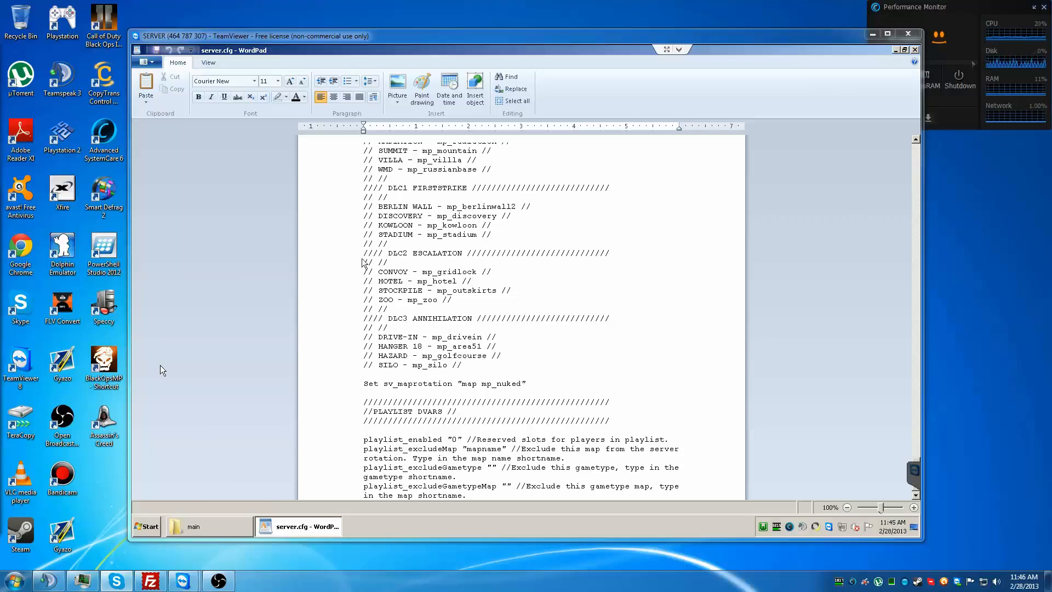
left_click(513, 359)
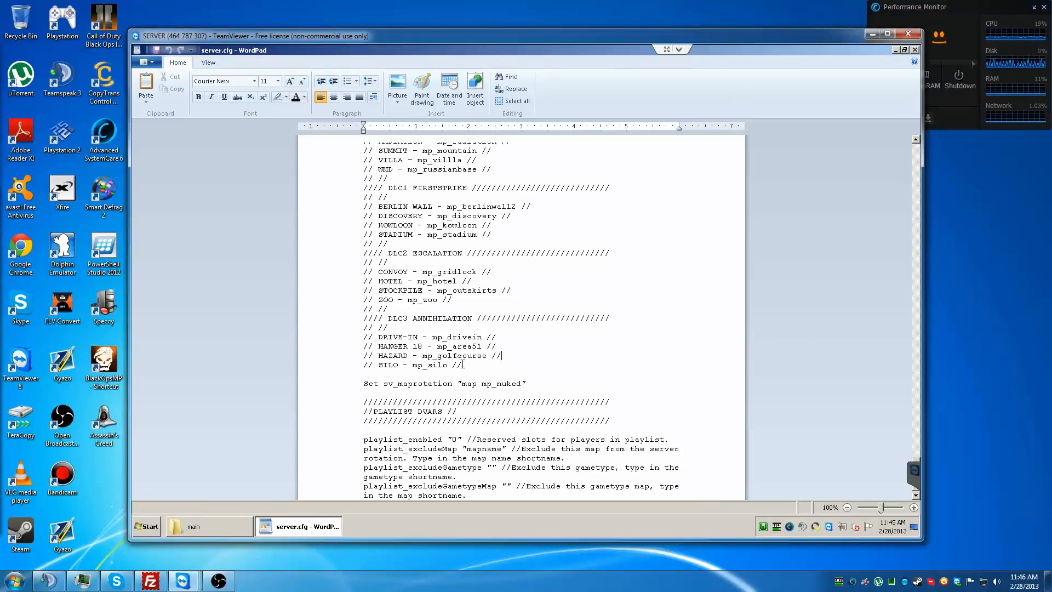
left_click(512, 317)
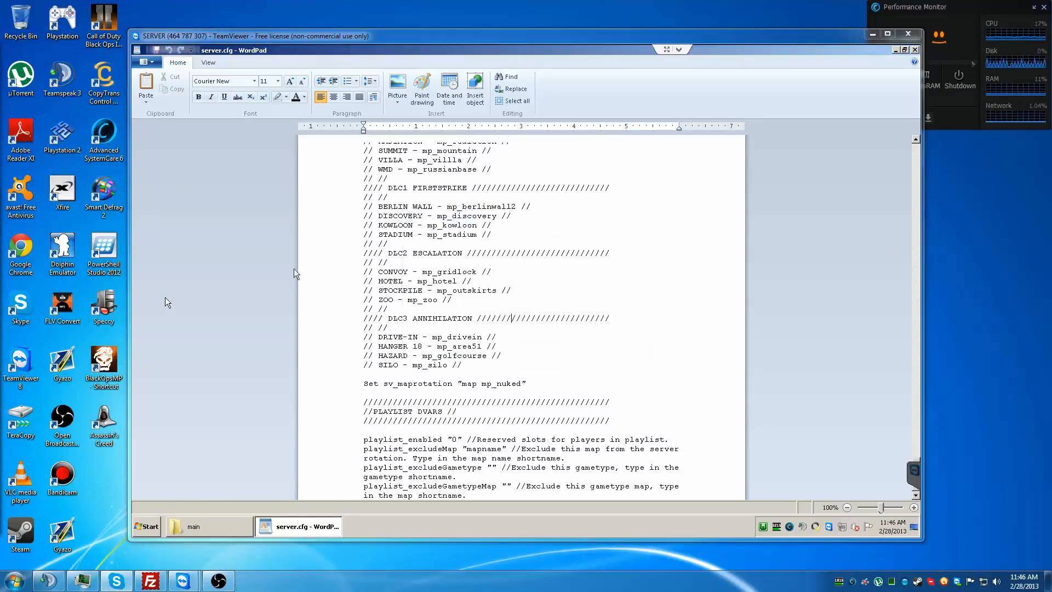
left_click(510, 262)
Step: Examine the gametype and wager match options, and highlight the g_gametype setting below them
scroll(509, 262, "up", 8)
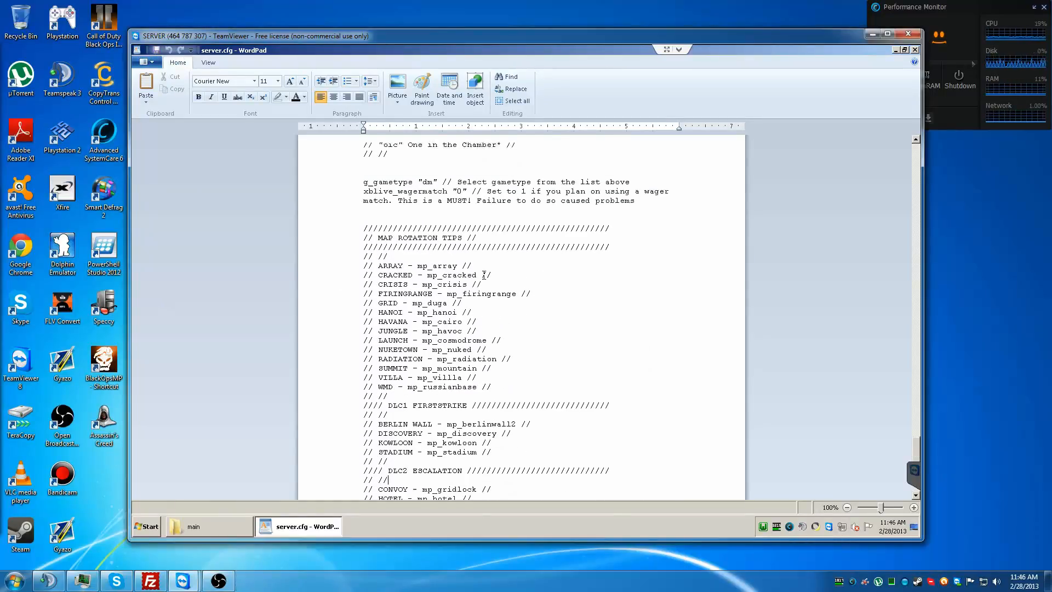
scroll(484, 275, "up", 15)
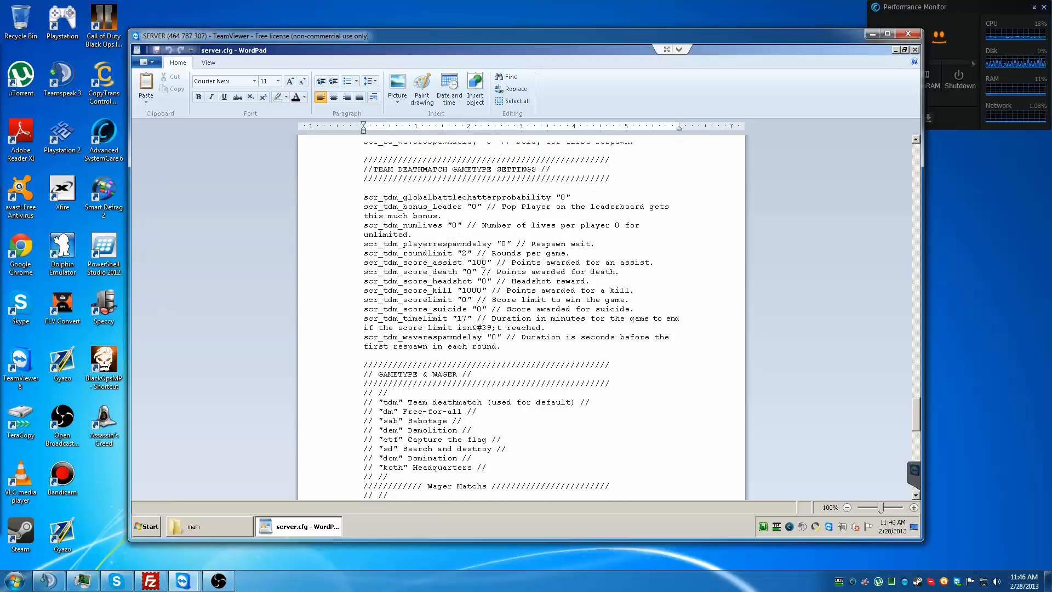
scroll(482, 262, "down", 5)
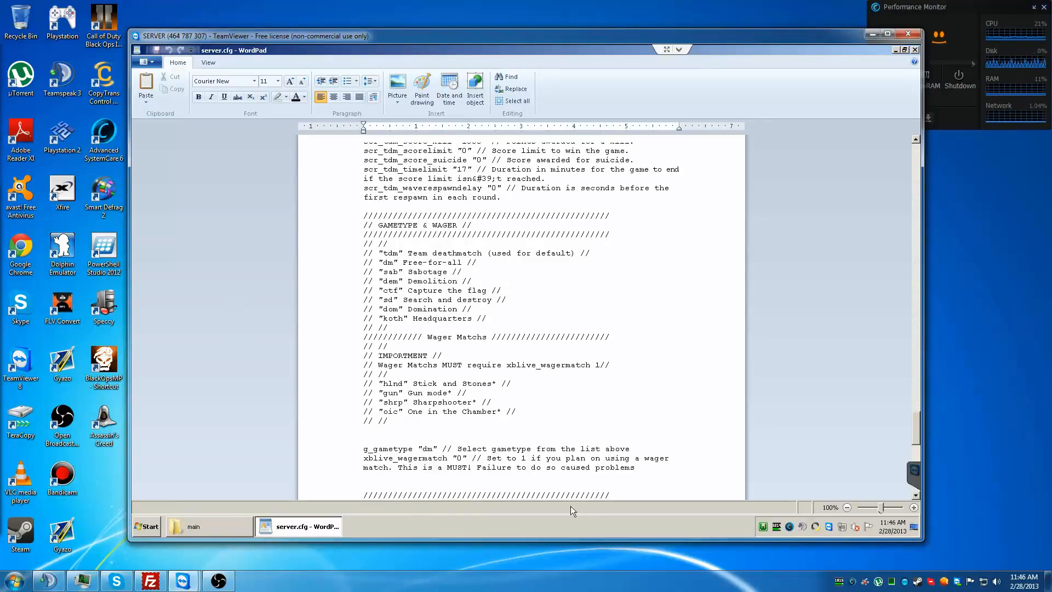
left_click_drag(367, 449, 441, 448)
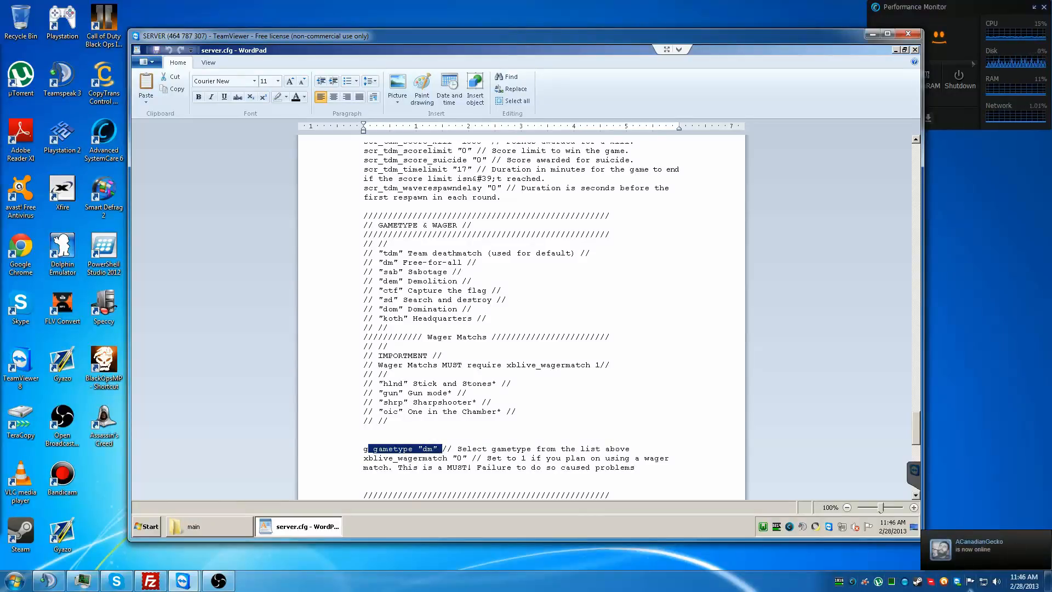
Step: Compare the Team Deathmatch settings with the gametype list and g_gametype line, continuing down to the map rotation tips
left_click(558, 395)
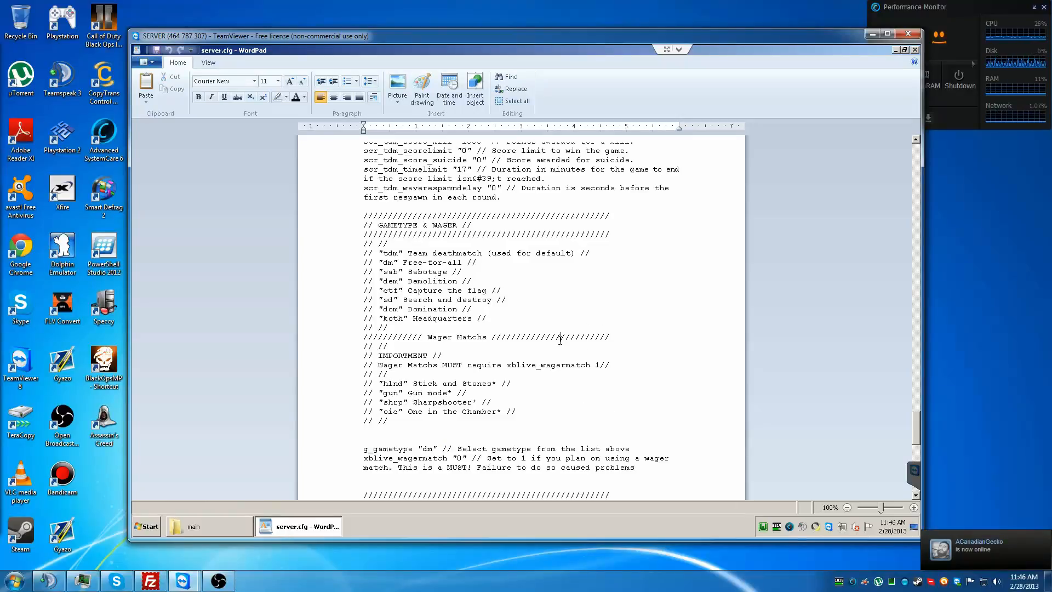
scroll(560, 340, "up", 10)
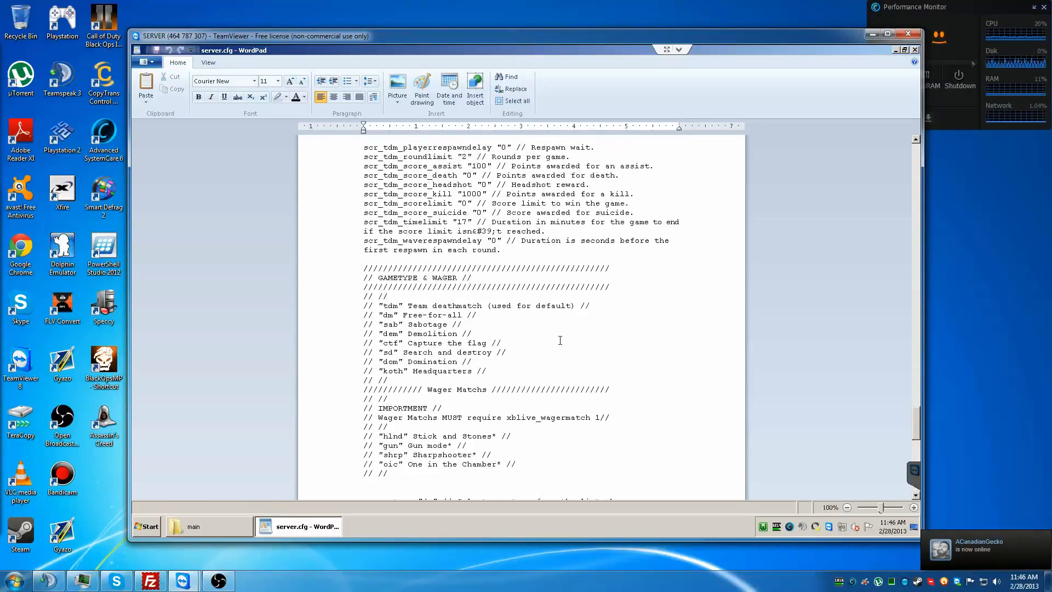
scroll(384, 264, "down", 3)
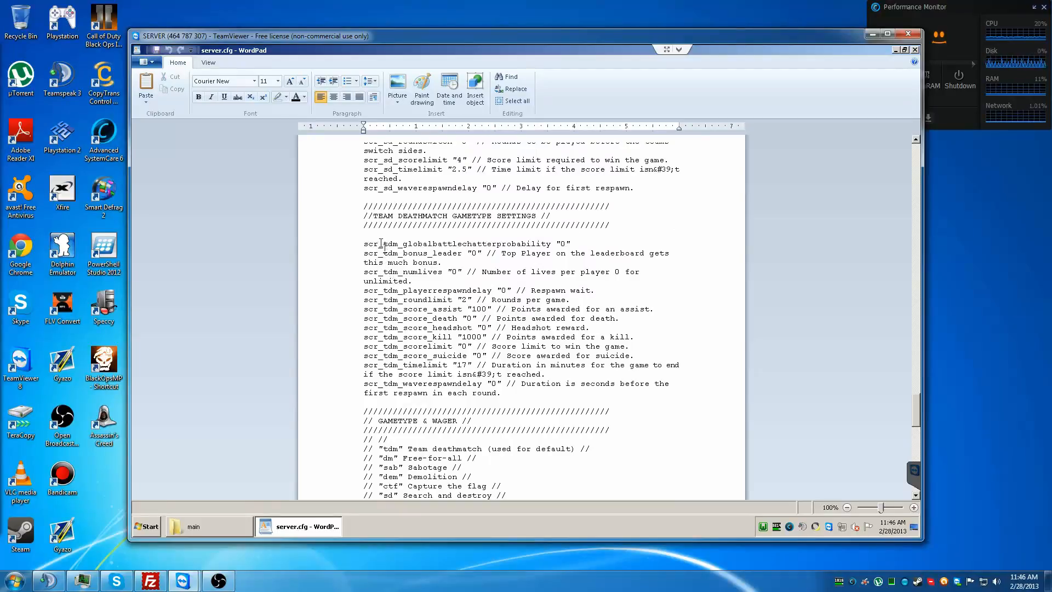
left_click_drag(378, 243, 398, 243)
left_click(407, 255)
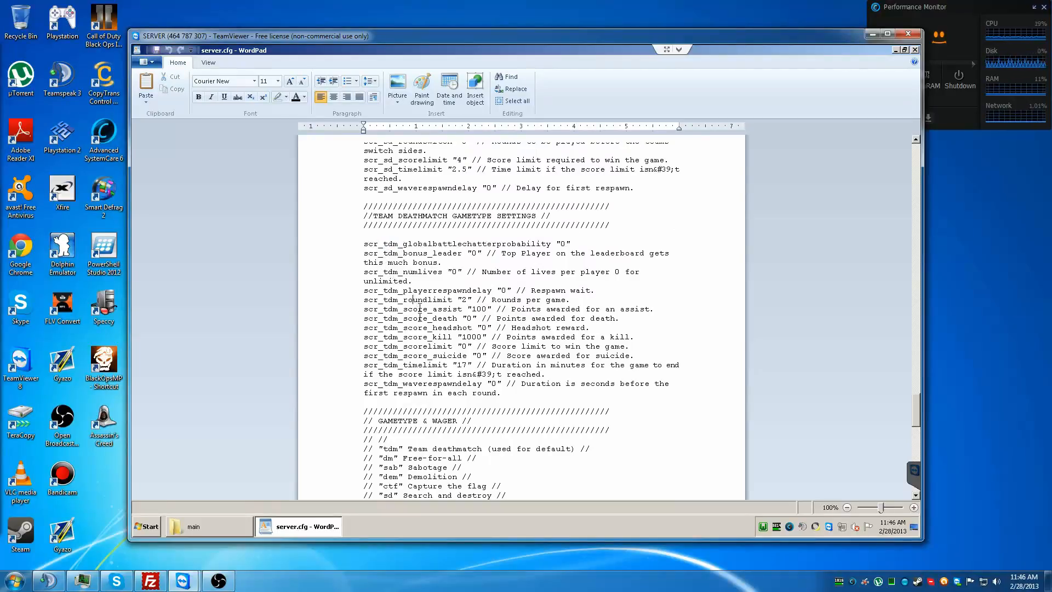
scroll(418, 318, "down", 6)
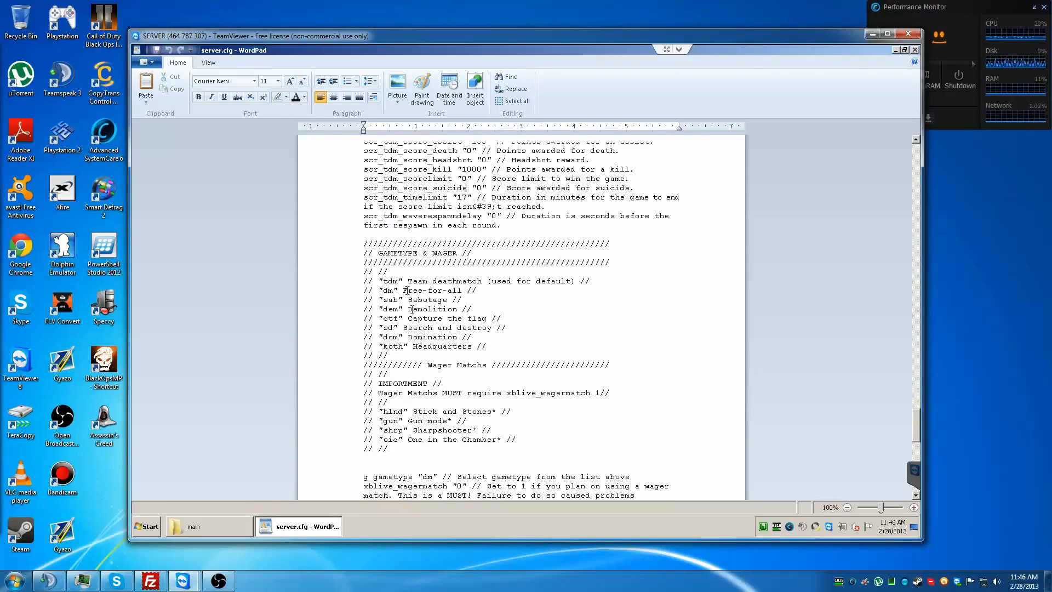
scroll(385, 386, "down", 2)
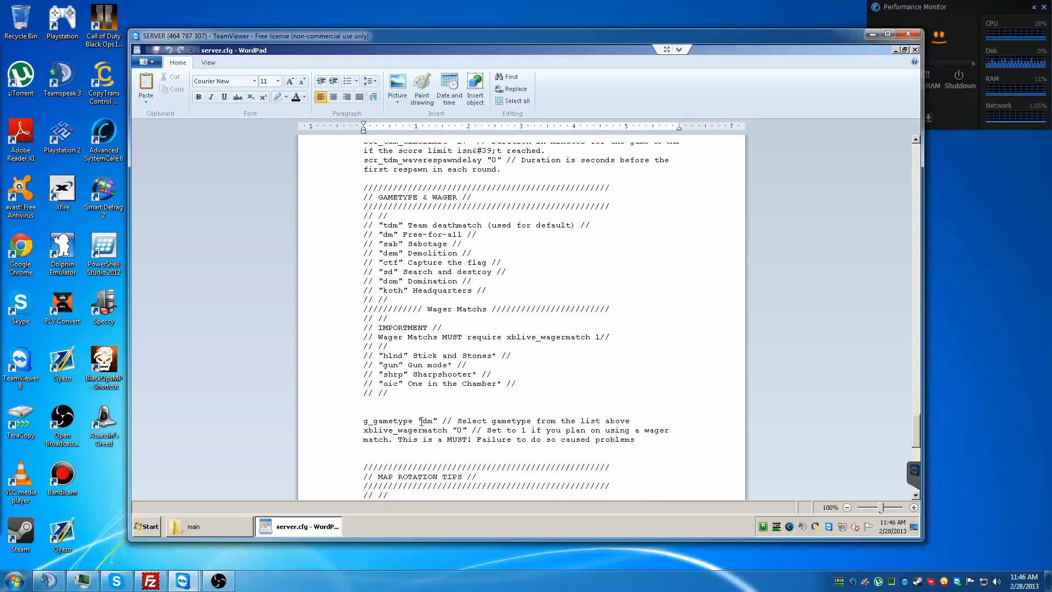
scroll(425, 421, "down", 2)
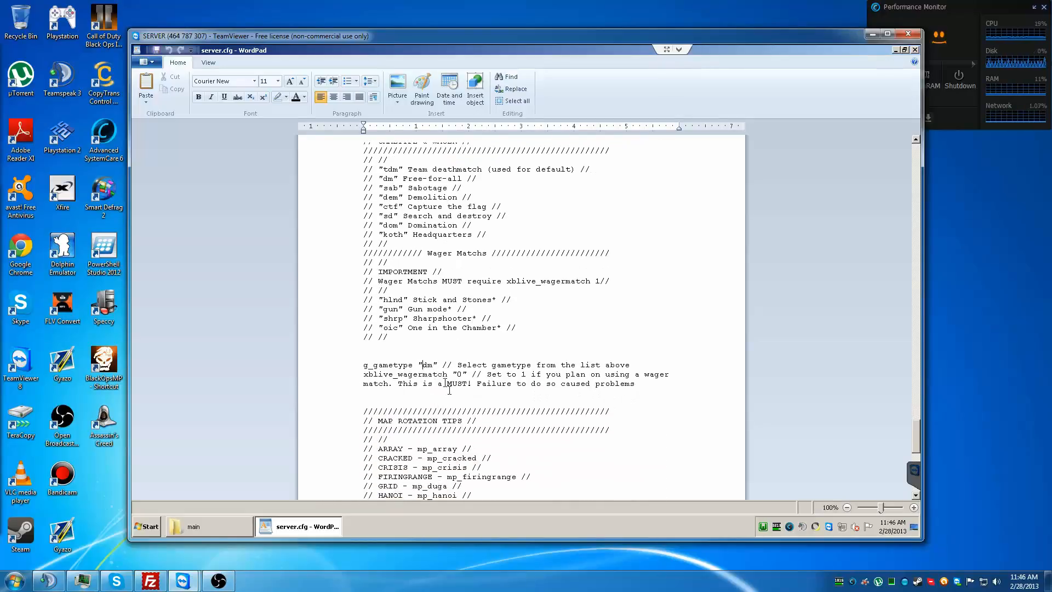
scroll(430, 365, "down", 5)
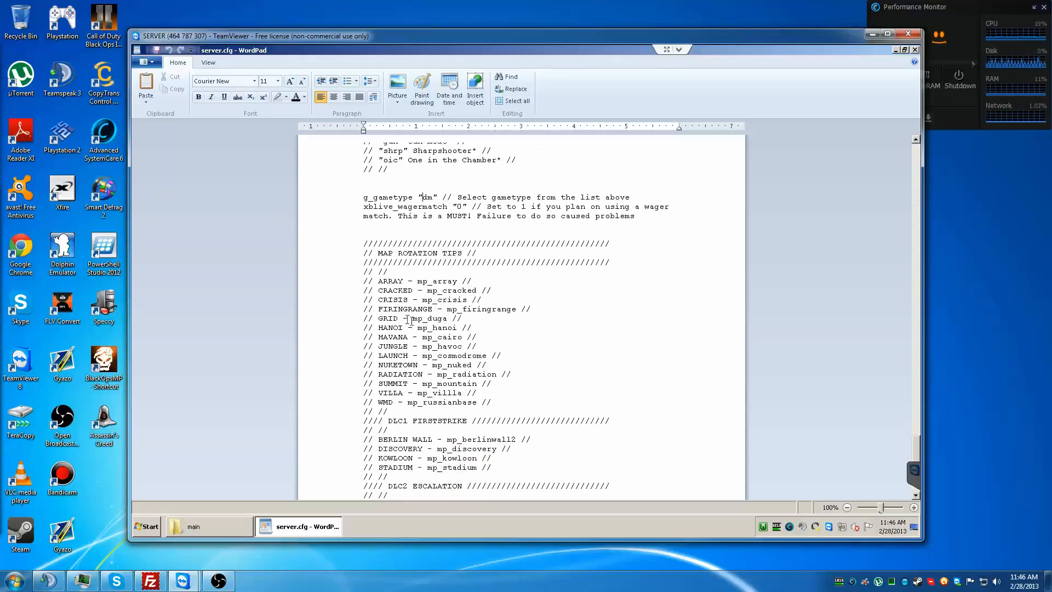
Step: Review server.cfg from the map rotation tips back up through the client and general settings to the server name section
scroll(420, 330, "up", 3)
scroll(419, 329, "up", 15)
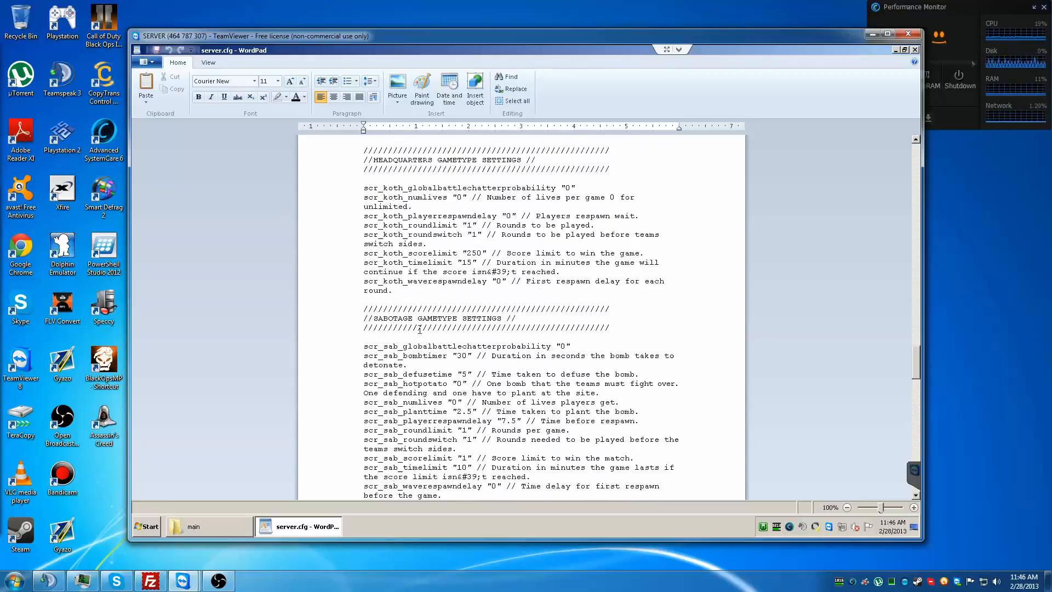
scroll(420, 329, "up", 15)
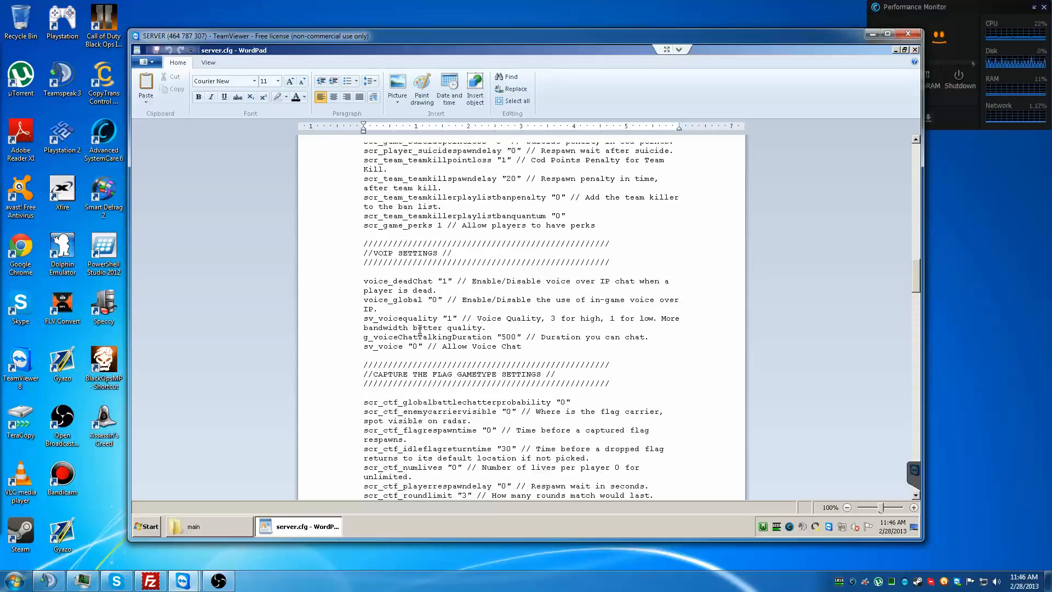
scroll(419, 330, "up", 11)
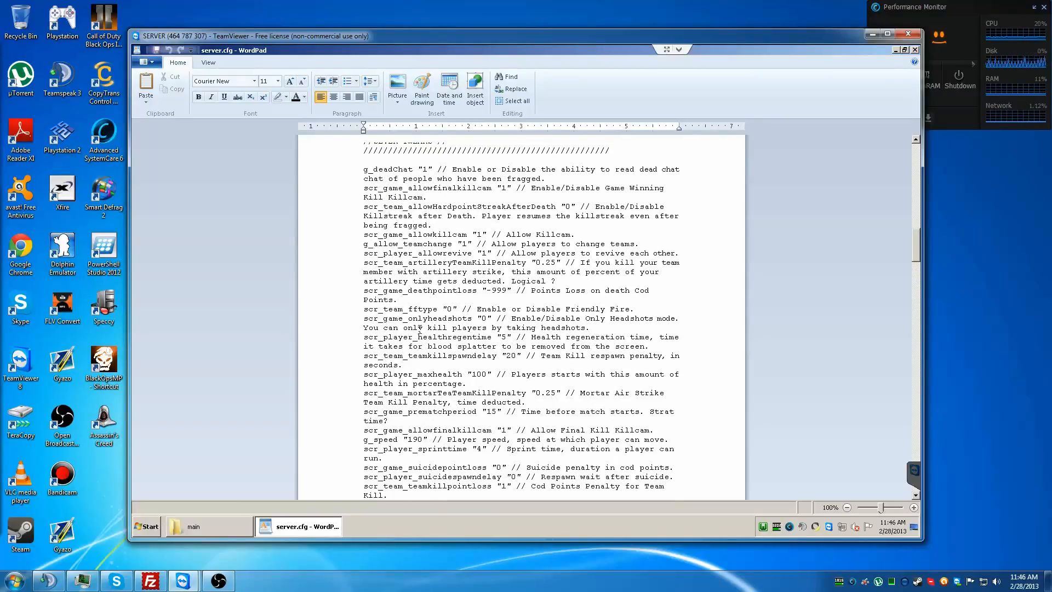
scroll(420, 329, "up", 5)
scroll(420, 329, "up", 12)
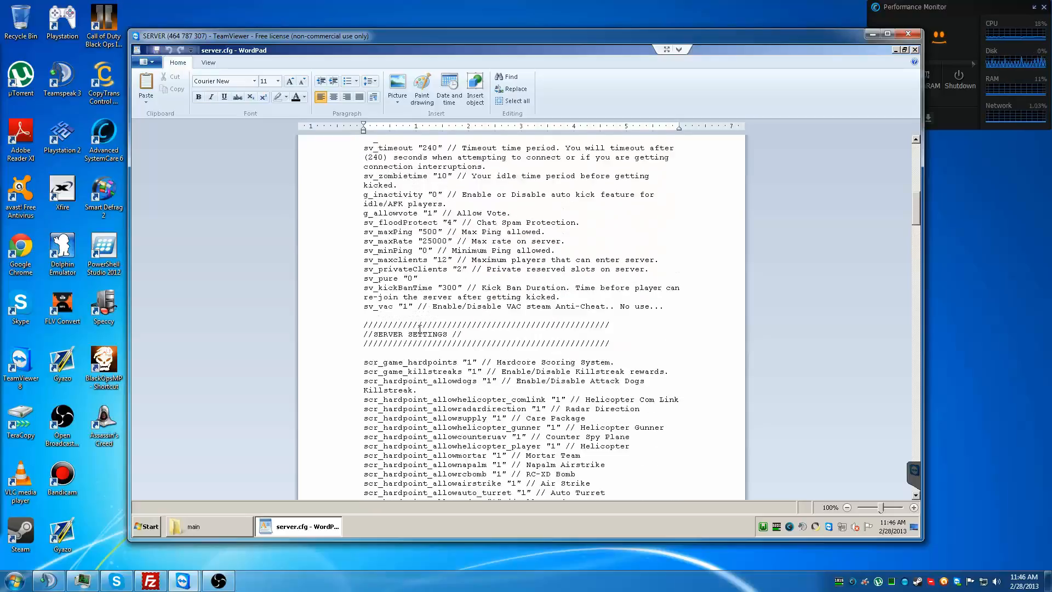
scroll(420, 329, "up", 2)
scroll(420, 330, "up", 1)
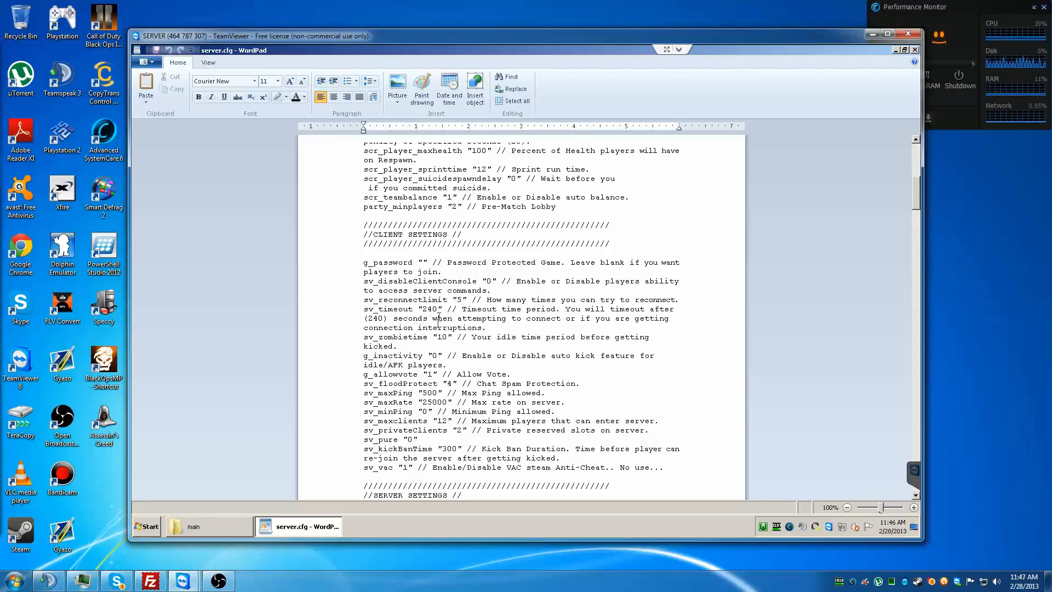
scroll(438, 318, "up", 5)
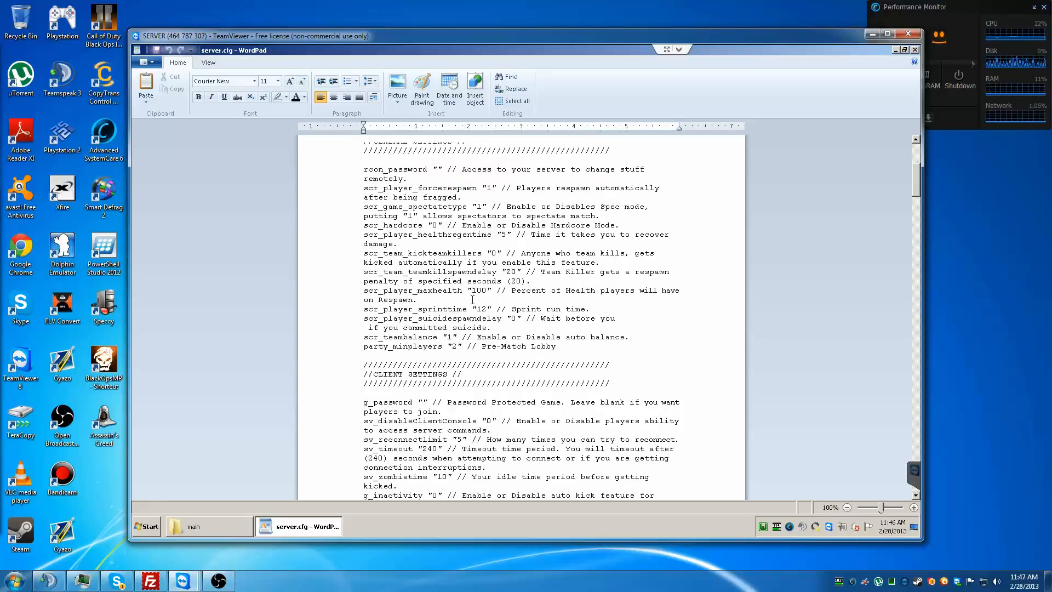
scroll(465, 274, "up", 7)
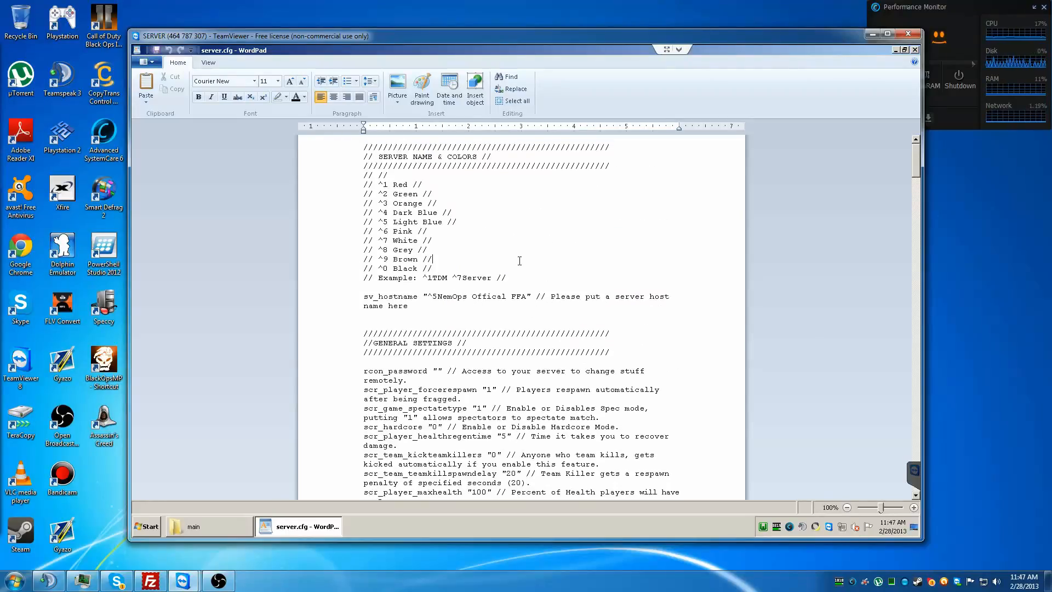
Step: Close server.cfg and the main folder, and launch the NemOps FFA Server from its desktop shortcut
left_click(915, 50)
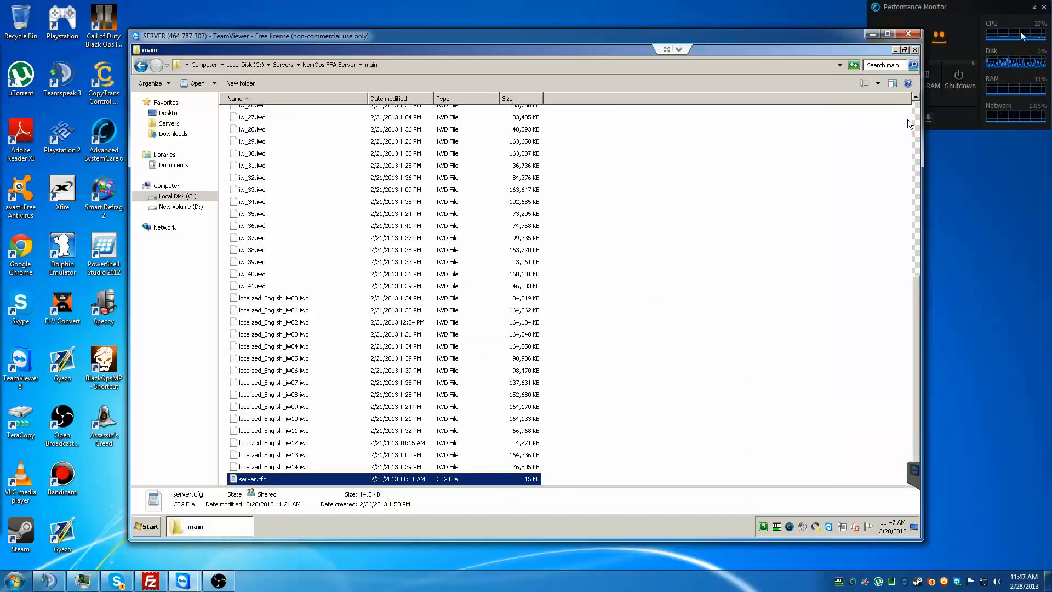
left_click(915, 50)
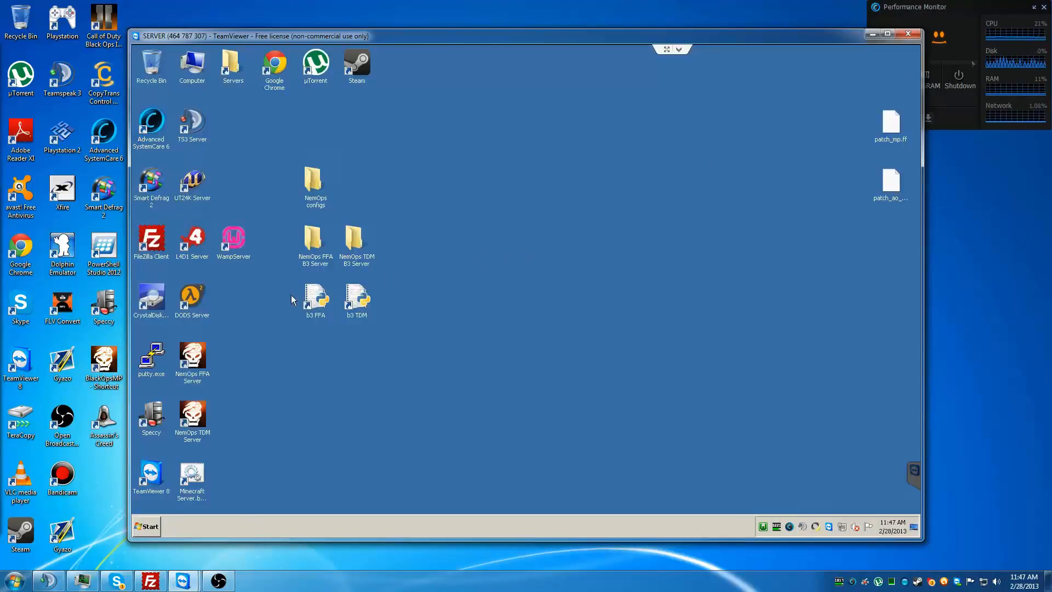
double_click(193, 356)
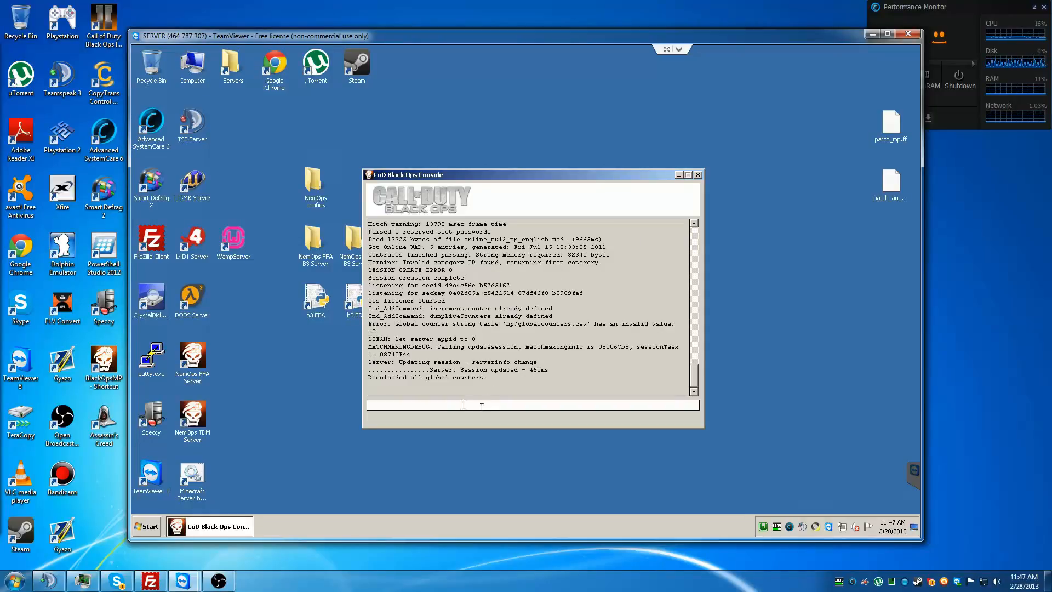
Step: Highlight the last startup line in the Black Ops server console and run the status command
left_click_drag(487, 378, 368, 378)
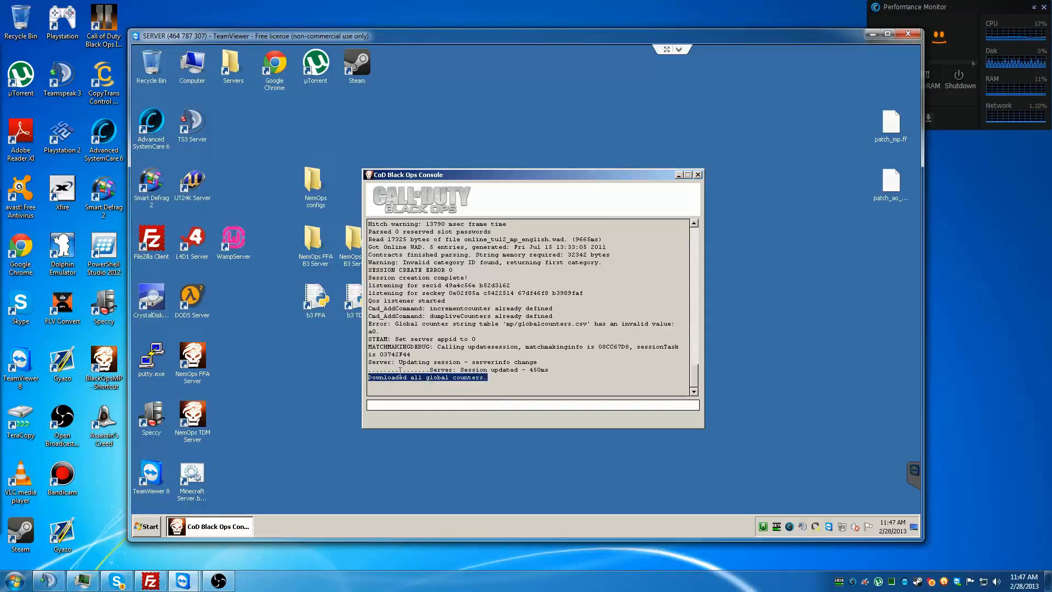
left_click(570, 407)
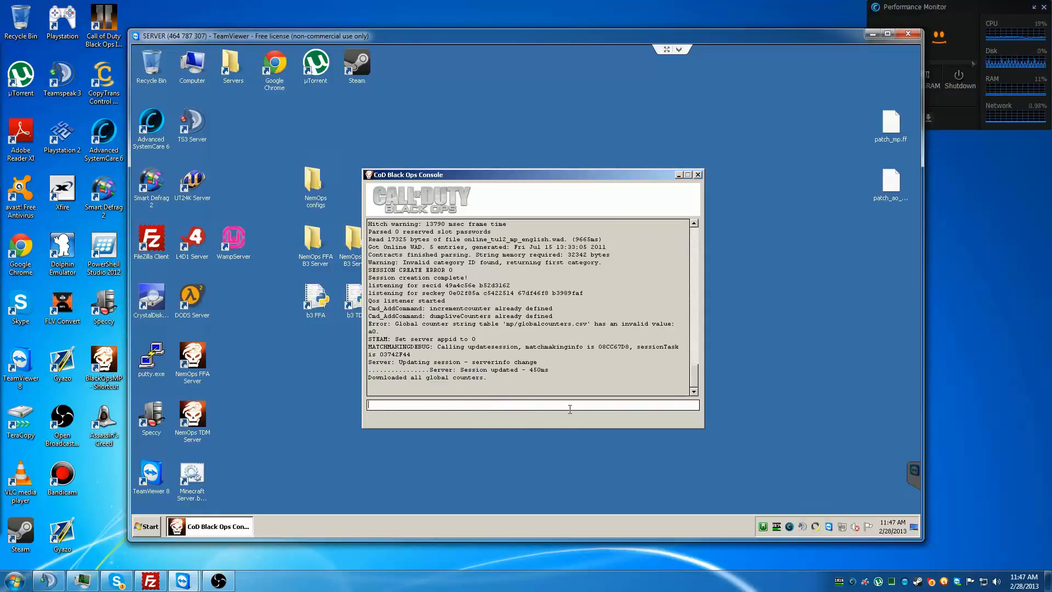
type("status")
key("Return")
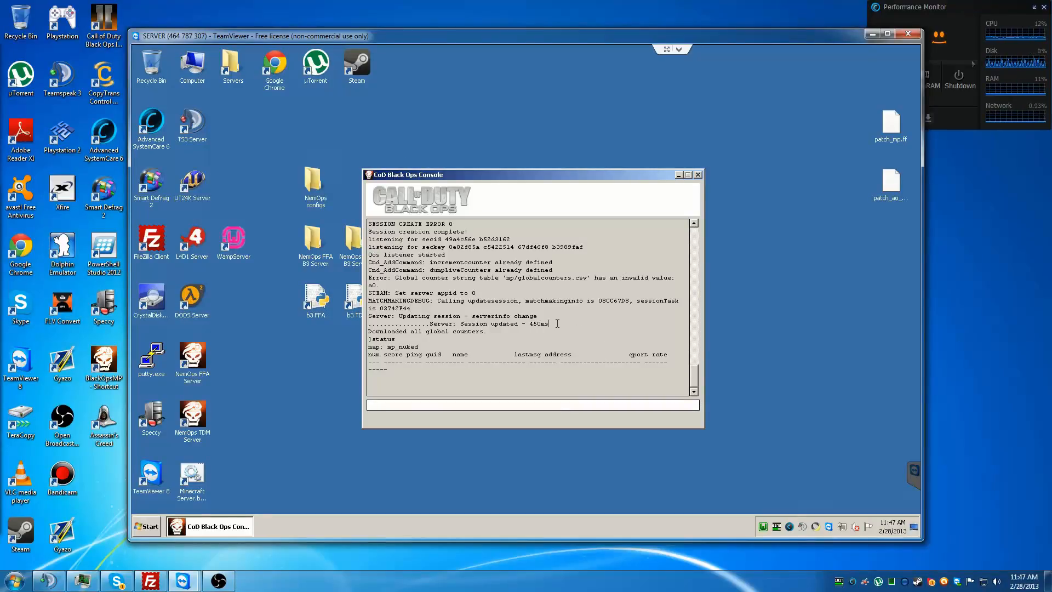
left_click(569, 301)
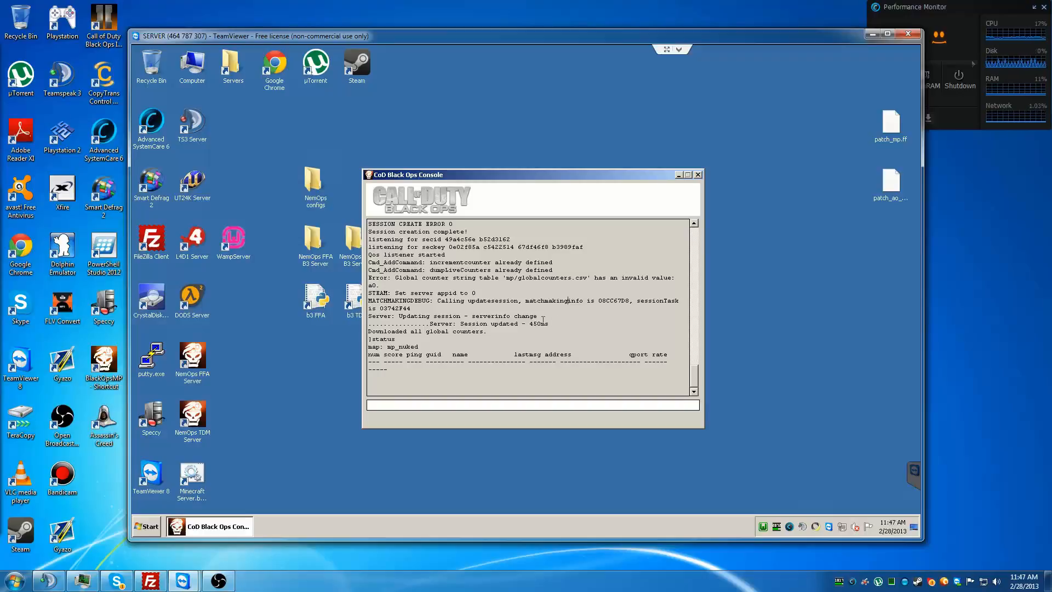